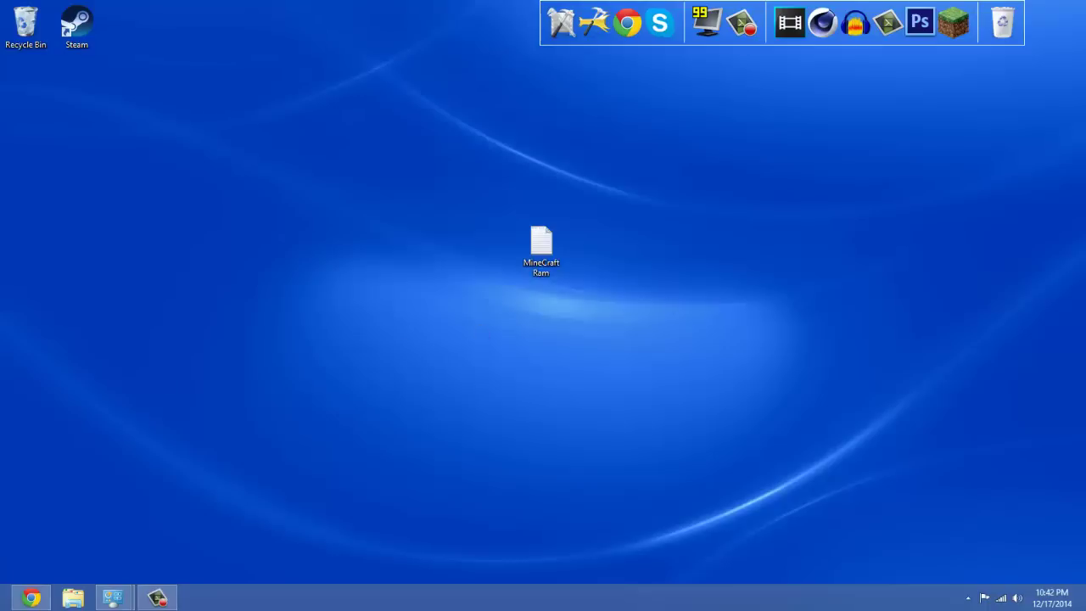
- Close Chrome, restore Control Panel, glance at the System page, and close the duplicate window
right_click(31, 598)
click(34, 561)
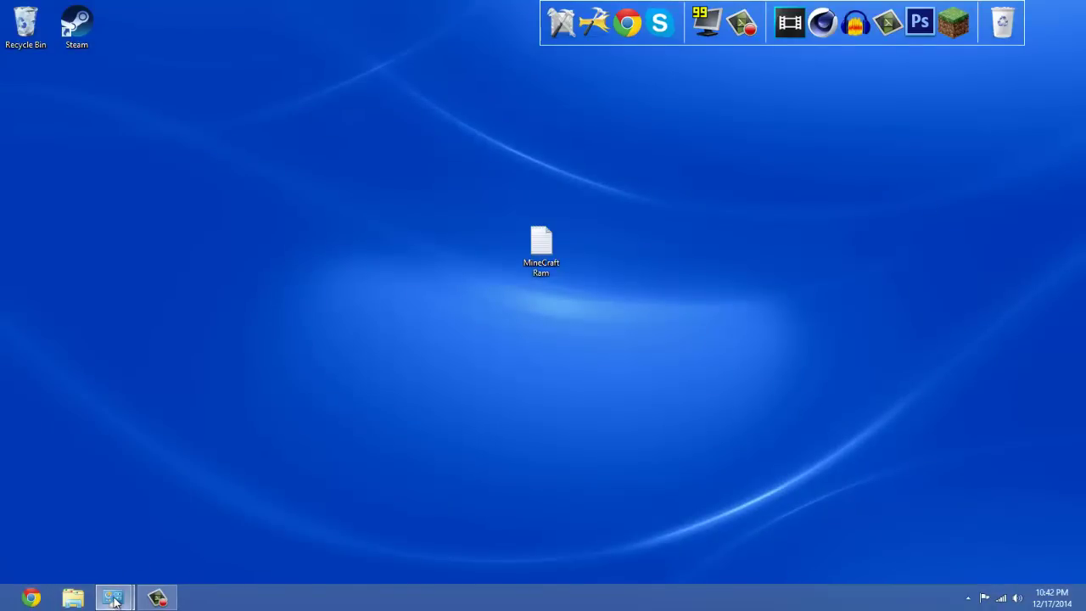
mouse_move(113, 598)
click(248, 488)
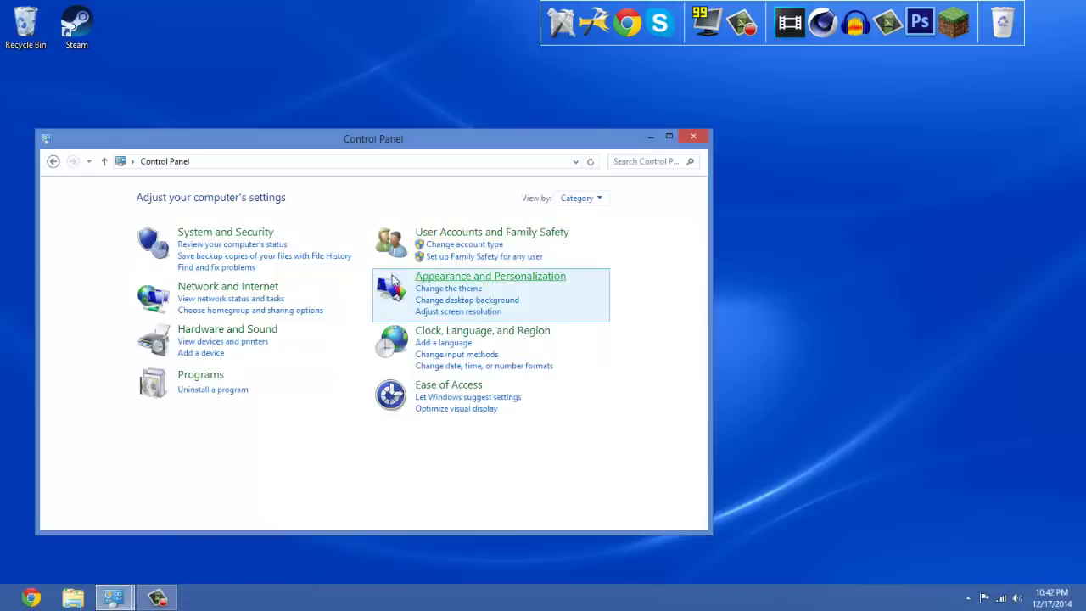
key(super+Pause)
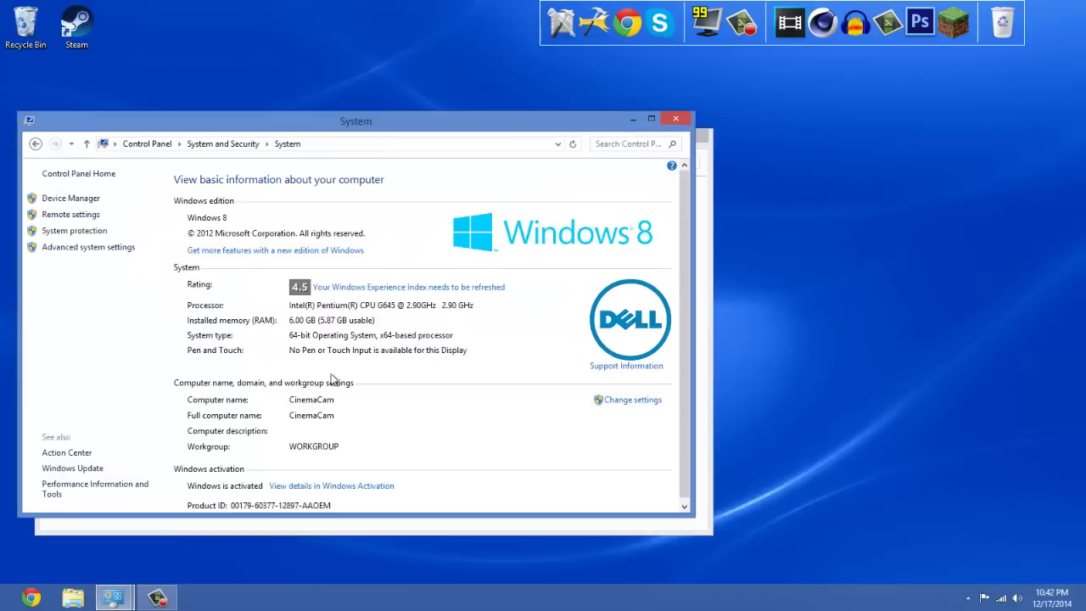
click(162, 144)
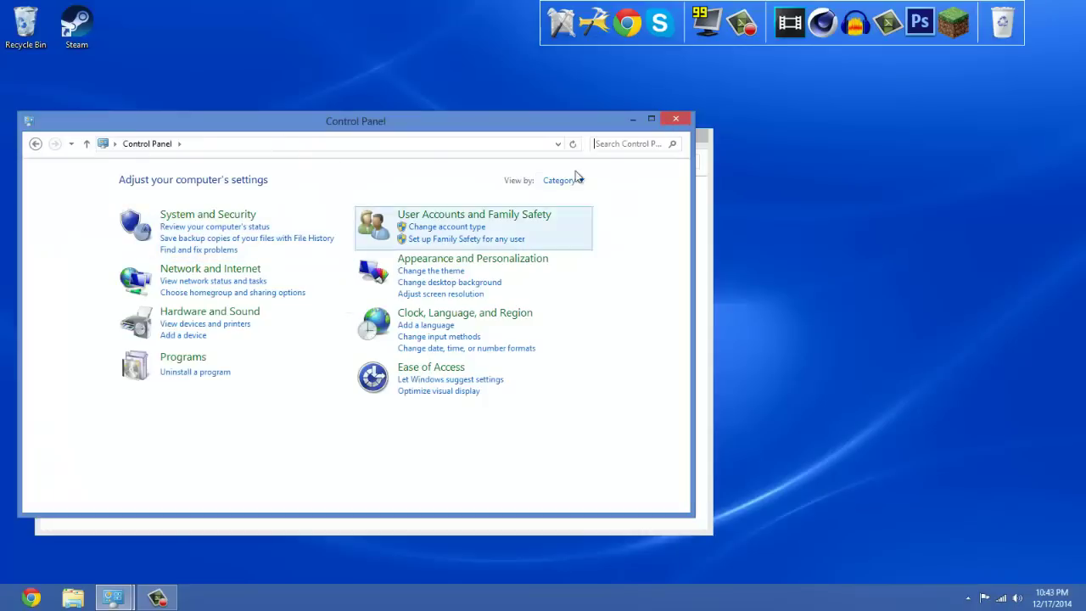
click(676, 120)
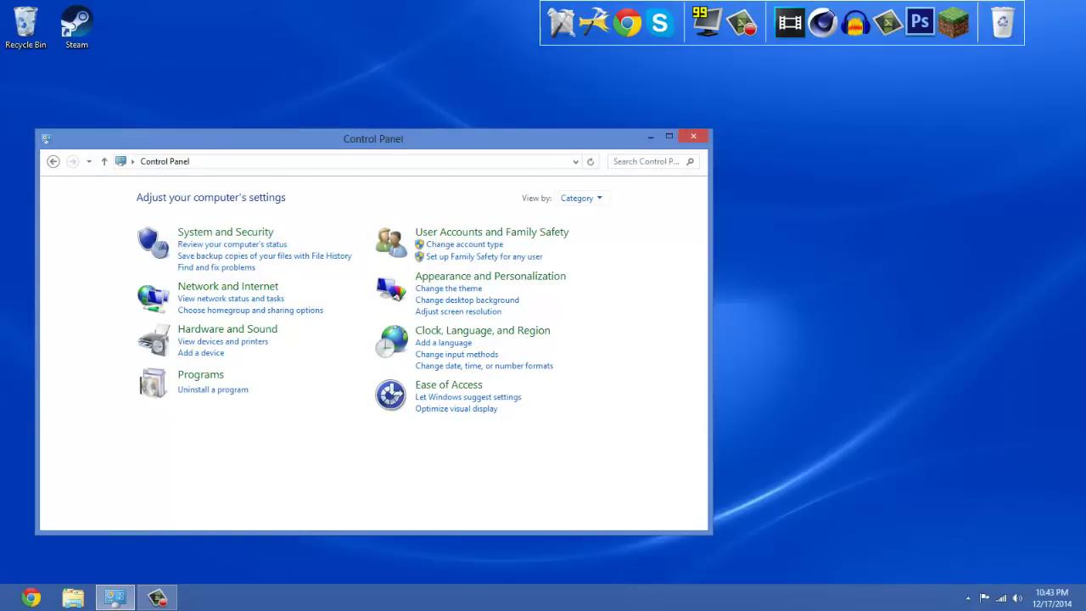
- Search 'control' to reopen Control Panel and view System and Security > System, then close it
mouse_move(1078, 9)
click(1057, 170)
text(c)
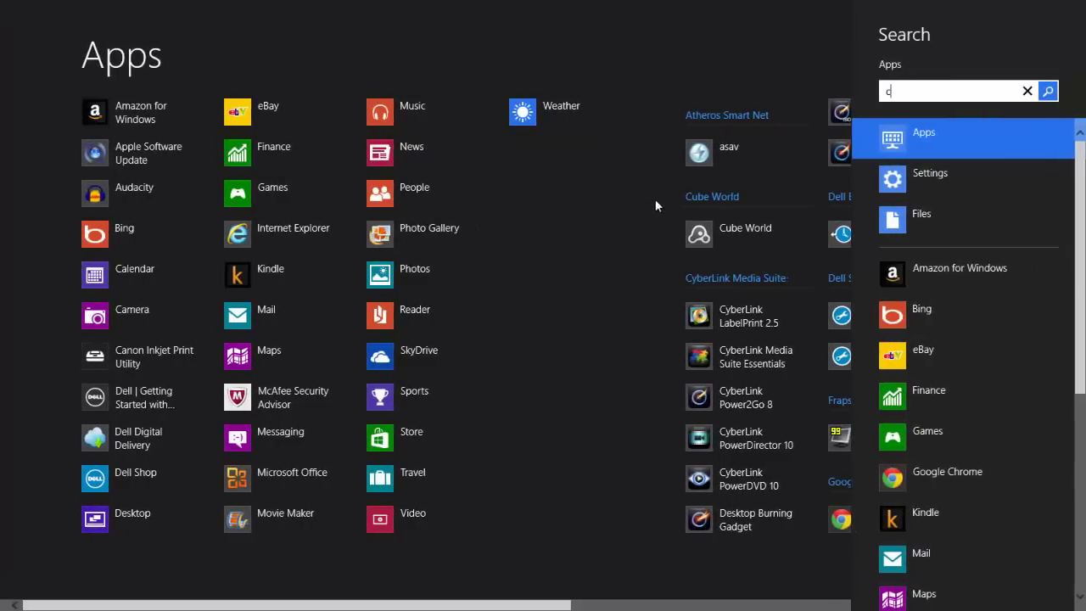
text(ontro)
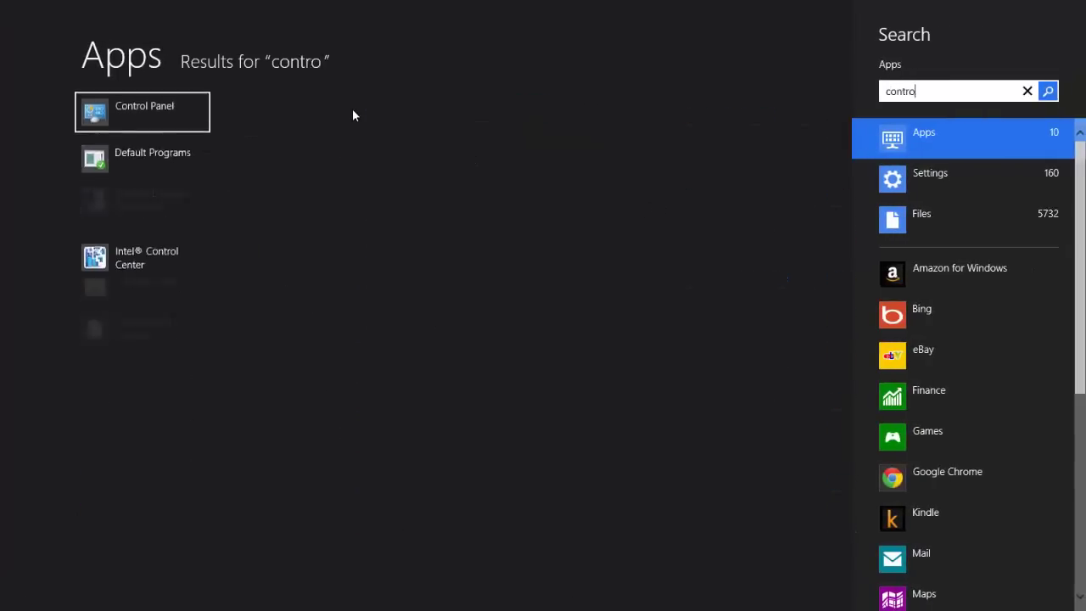
text(l)
click(178, 110)
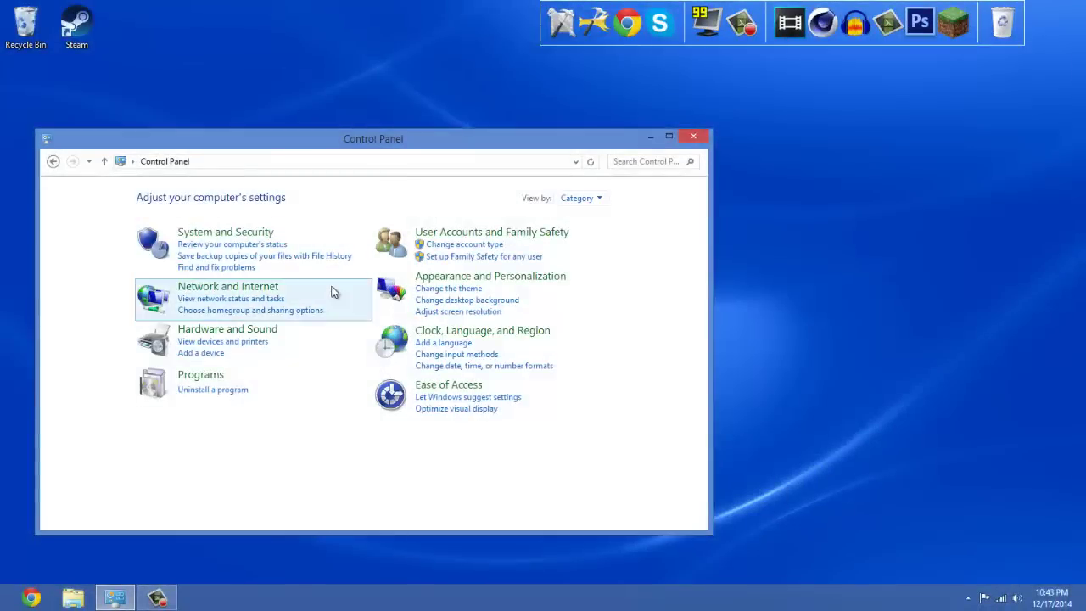
click(235, 240)
click(245, 282)
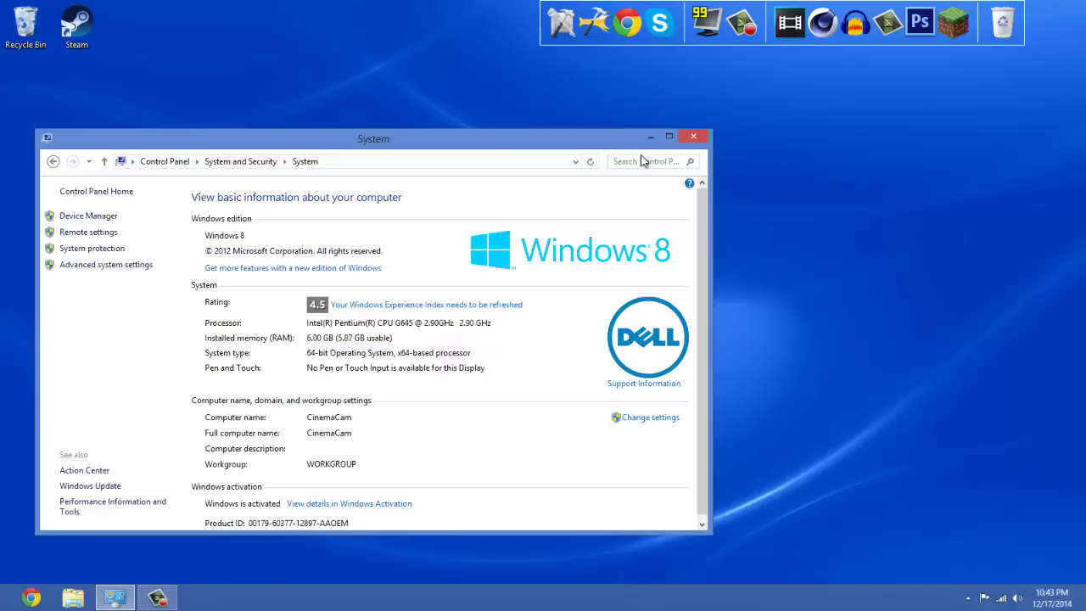
click(693, 138)
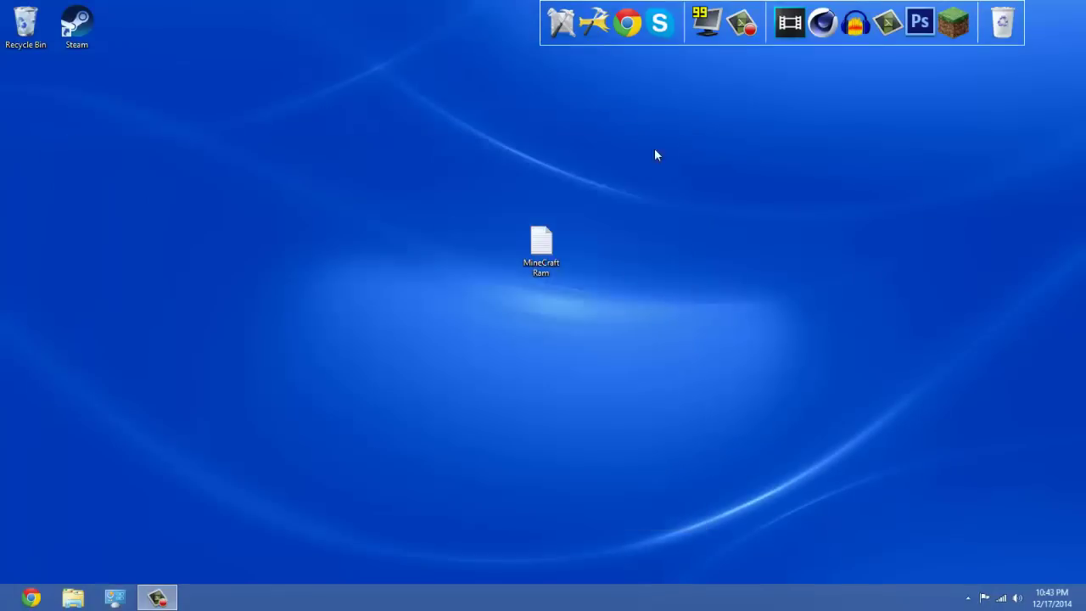
- Switch Control Panel to Large icons, search 'Java', and open the Java entry
click(118, 599)
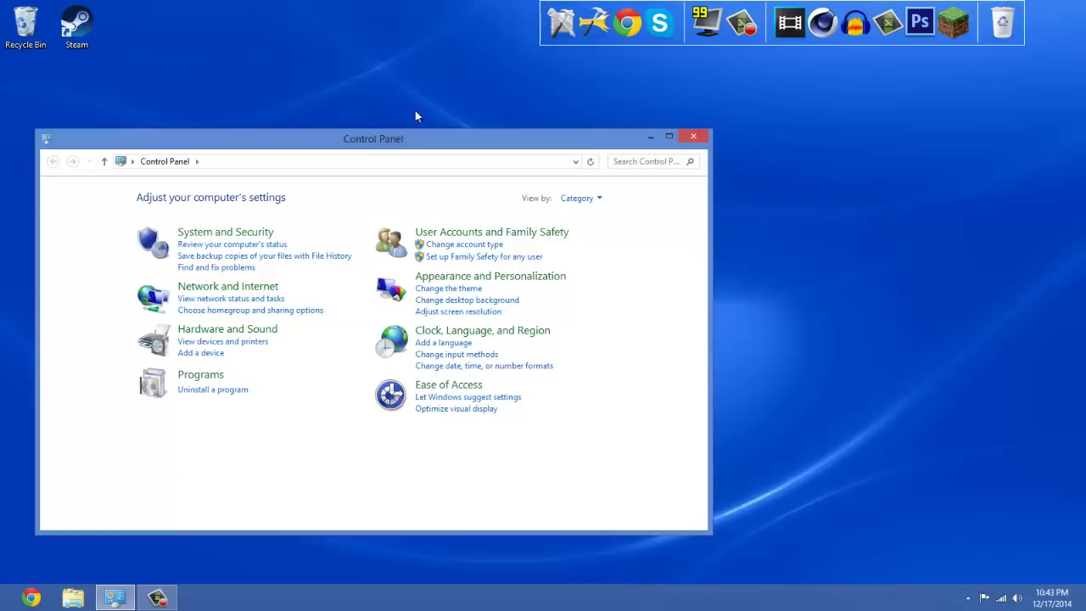
drag(427, 145, 415, 86)
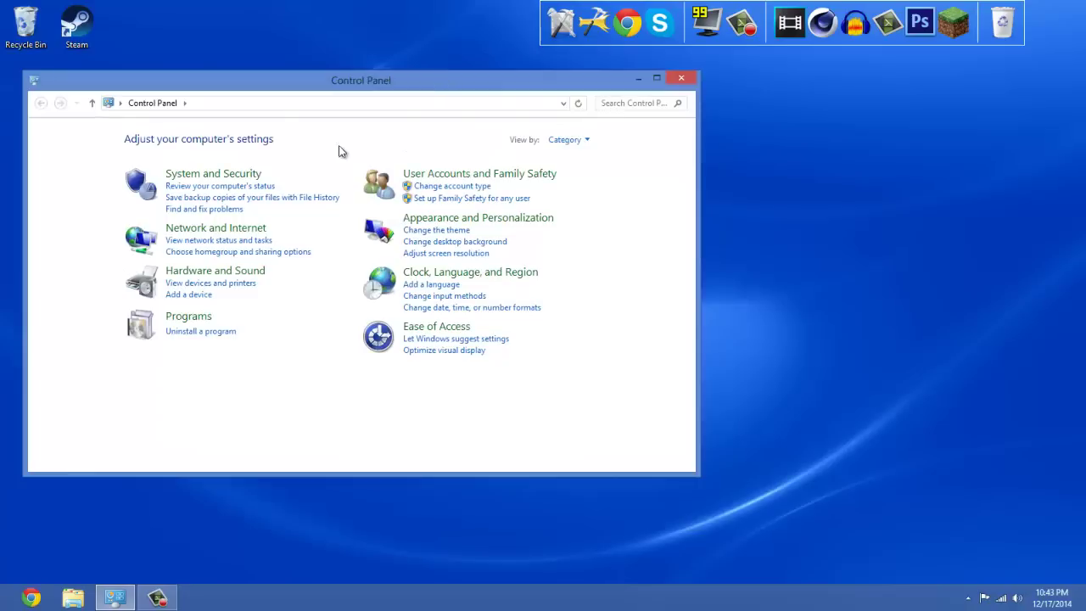
click(584, 140)
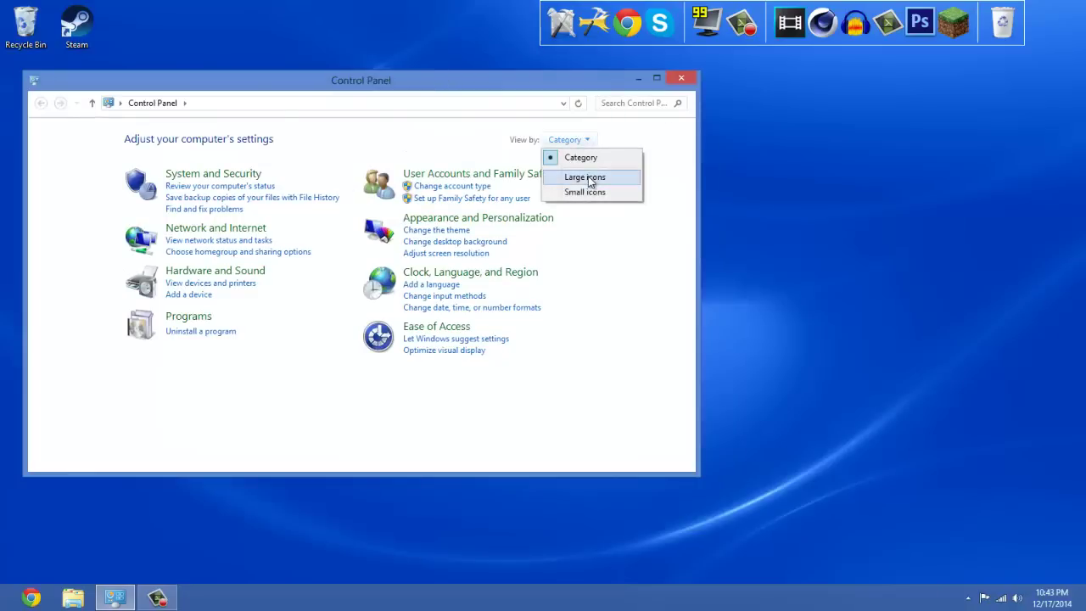
click(590, 180)
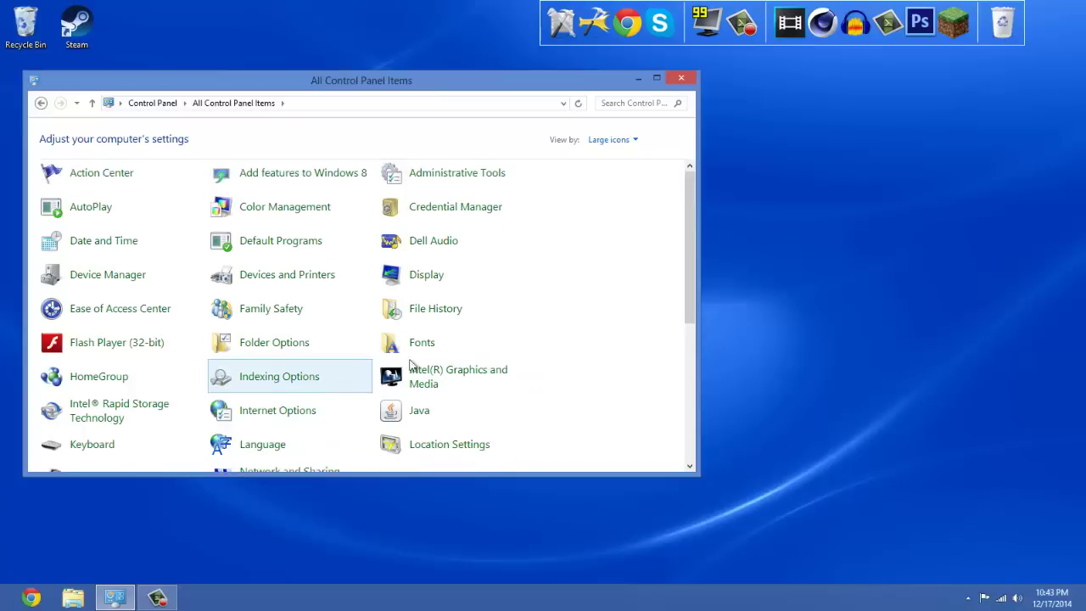
click(639, 102)
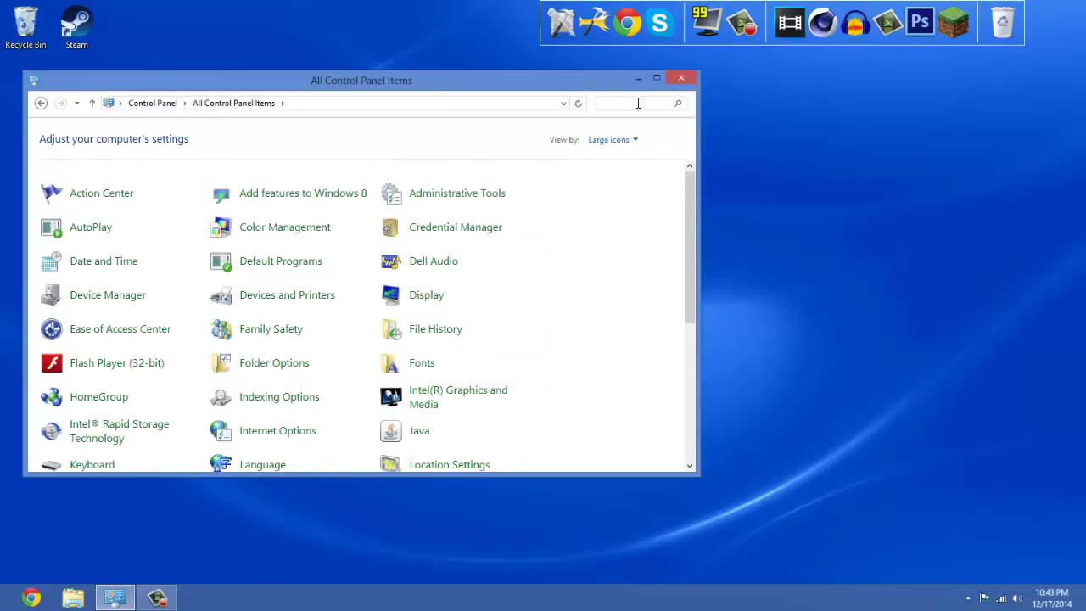
text(Java)
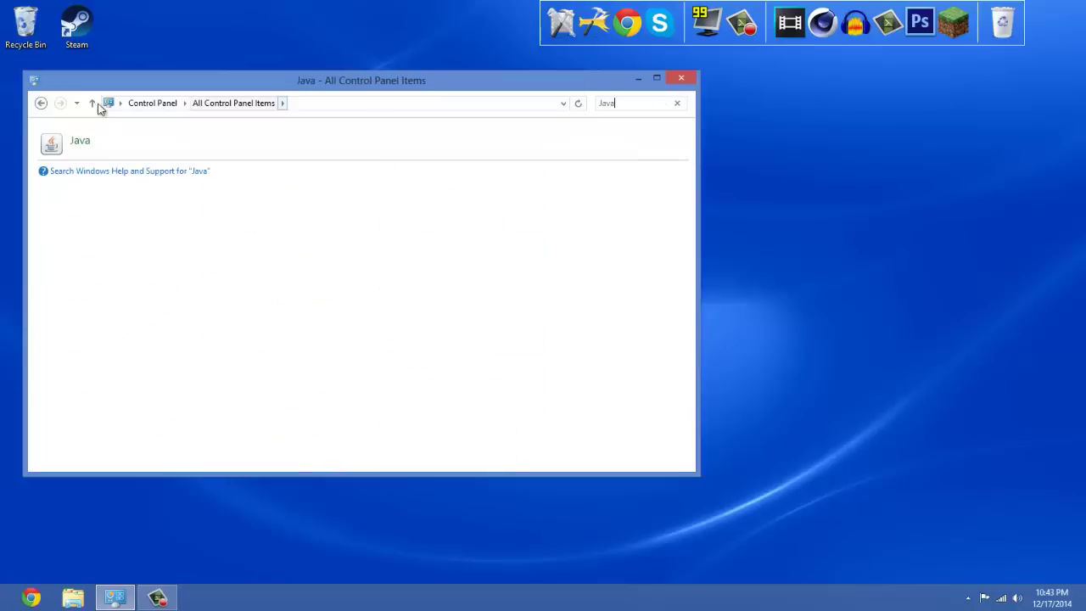
click(74, 146)
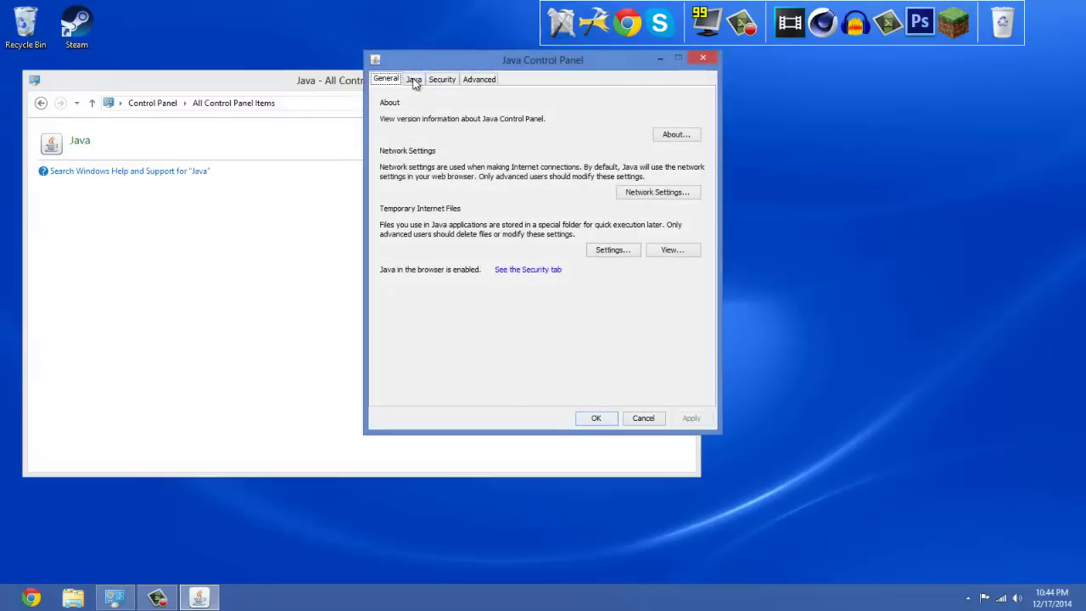
- On the Java tab, review the Java 1.7 runtime parameters -Xincgc -Xmx4096M and confirm with OK
click(415, 81)
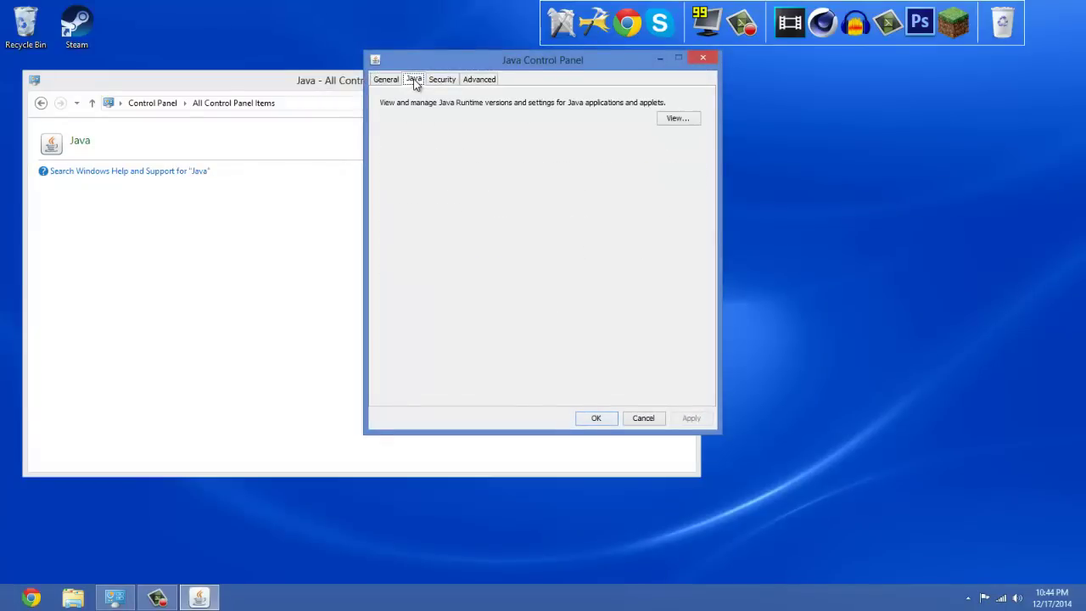
click(677, 118)
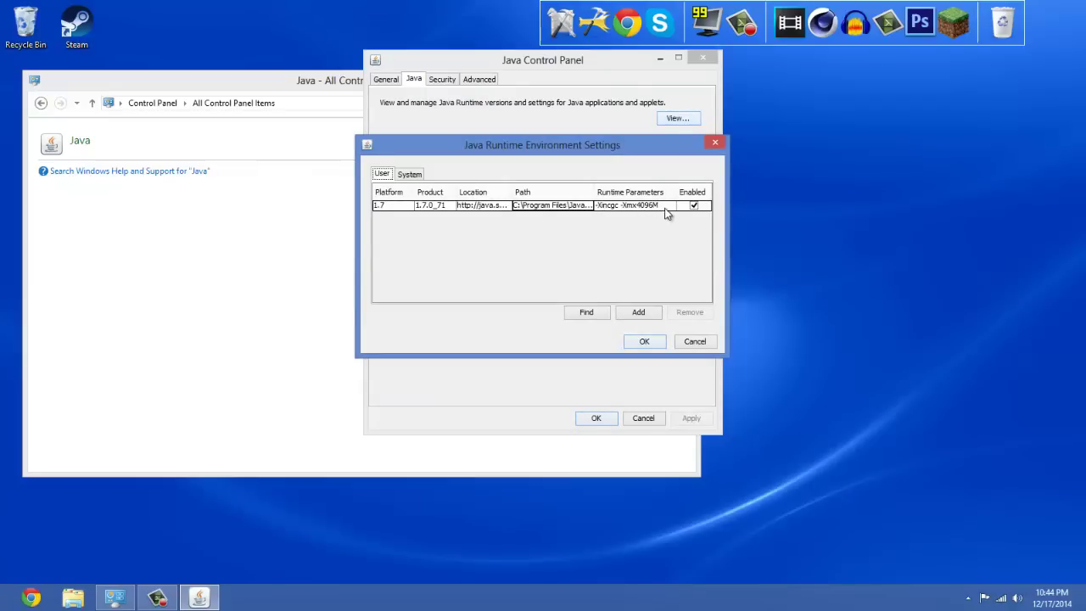
click(657, 212)
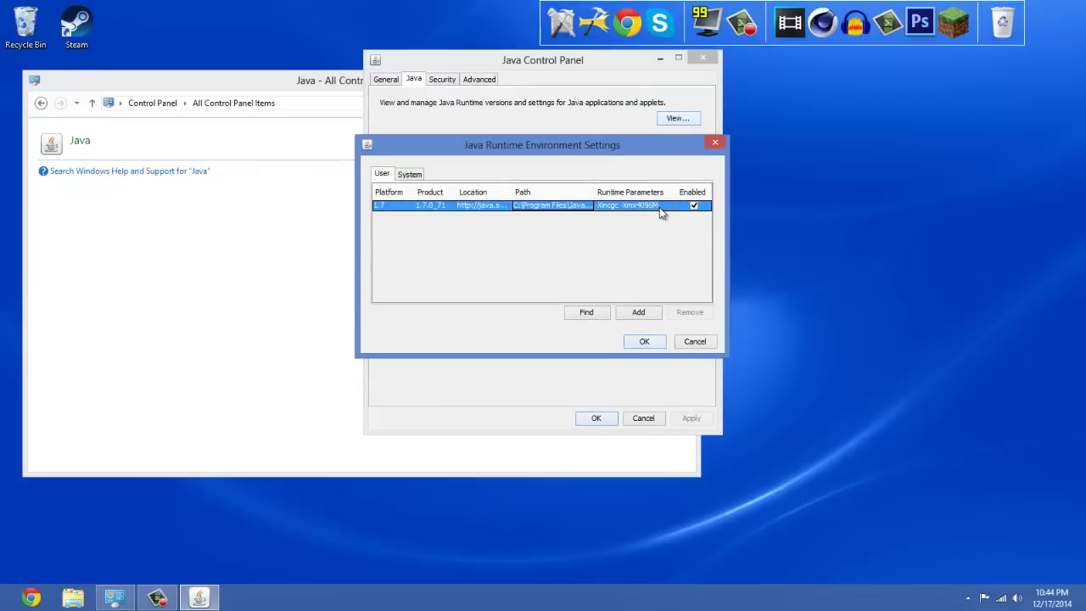
double_click(660, 207)
drag(661, 205, 590, 205)
drag(669, 203, 572, 214)
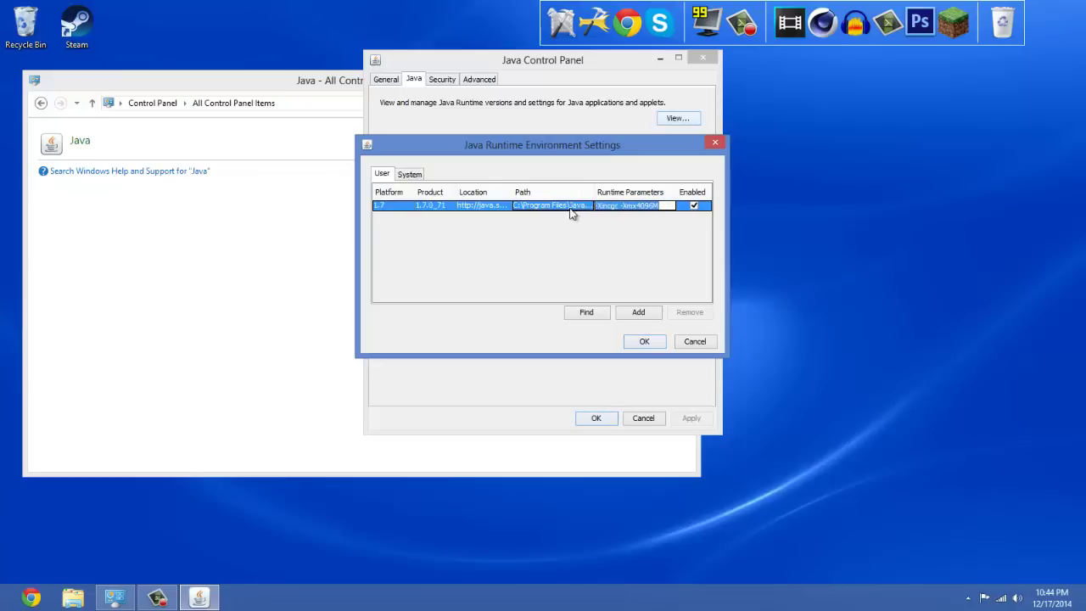
click(347, 81)
click(637, 75)
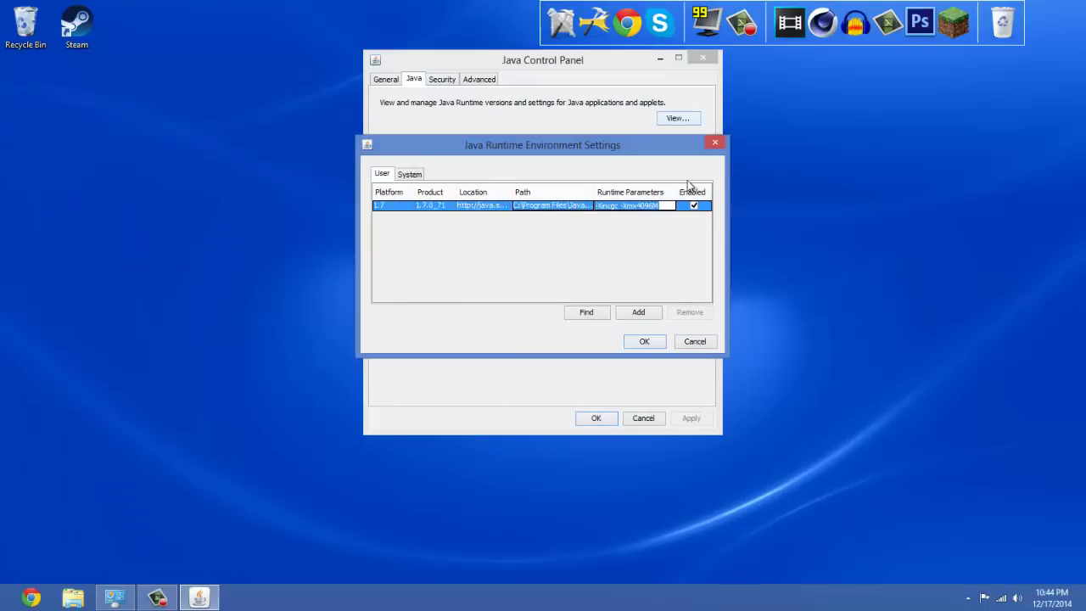
click(659, 340)
- Open the MineCraft Ram notes listing -Xmx1024M to -Xmx8192M, read them, then minimize Notepad
click(661, 59)
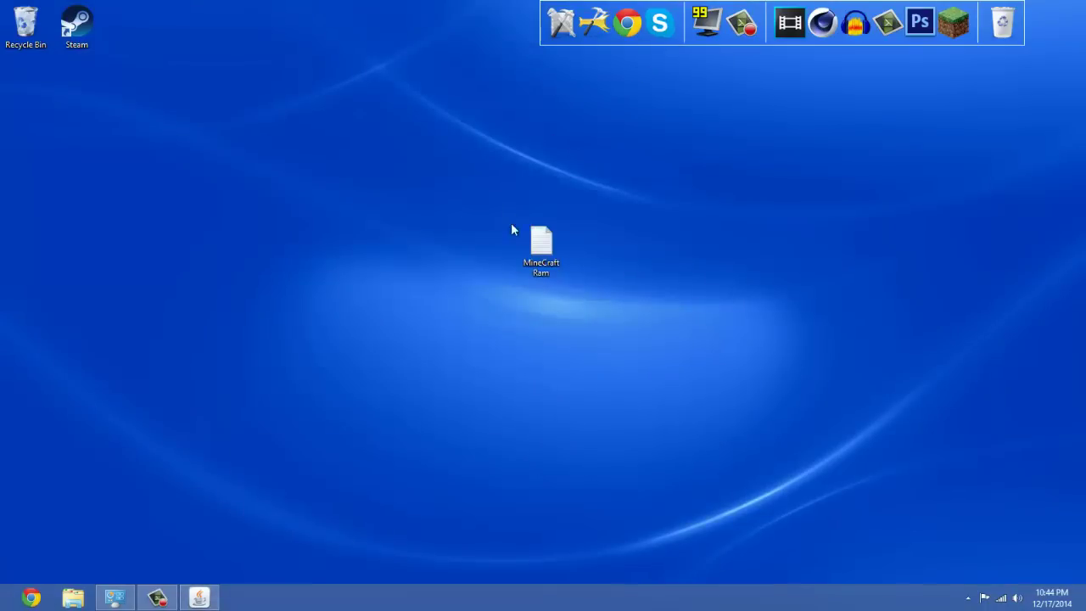
drag(541, 241, 238, 192)
double_click(239, 192)
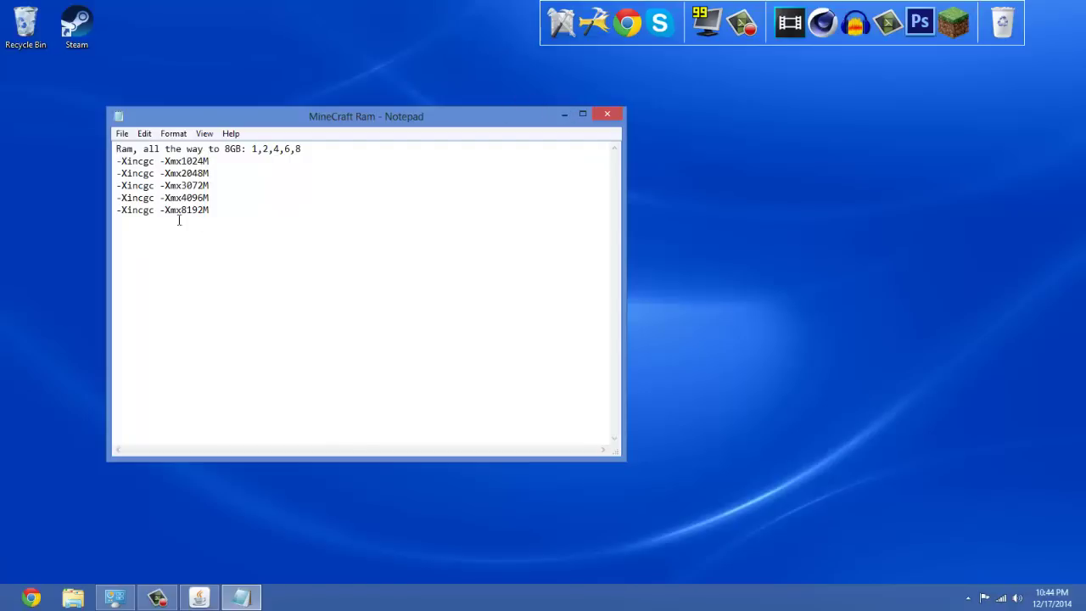
click(564, 114)
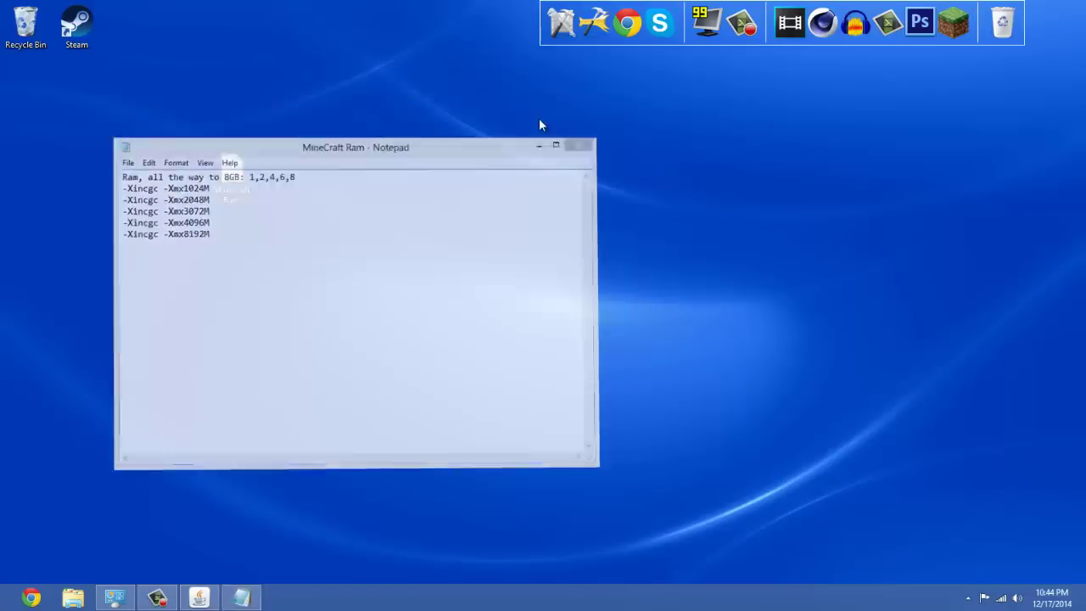
- Confirm the -Xincgc -Xmx4096M runtime settings, then Apply and OK to close Java Control Panel
click(198, 598)
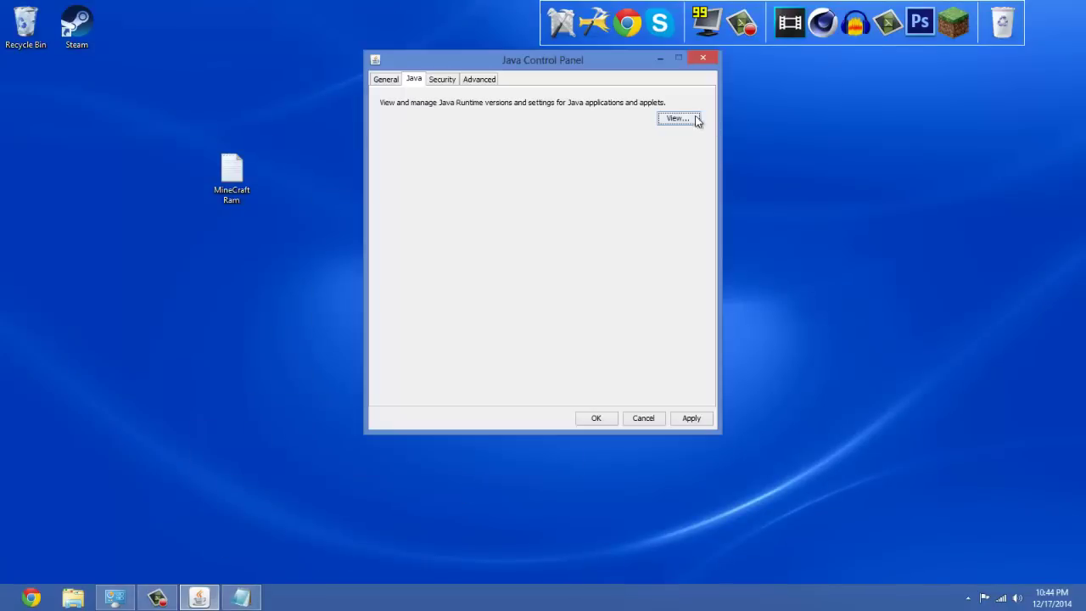
click(693, 120)
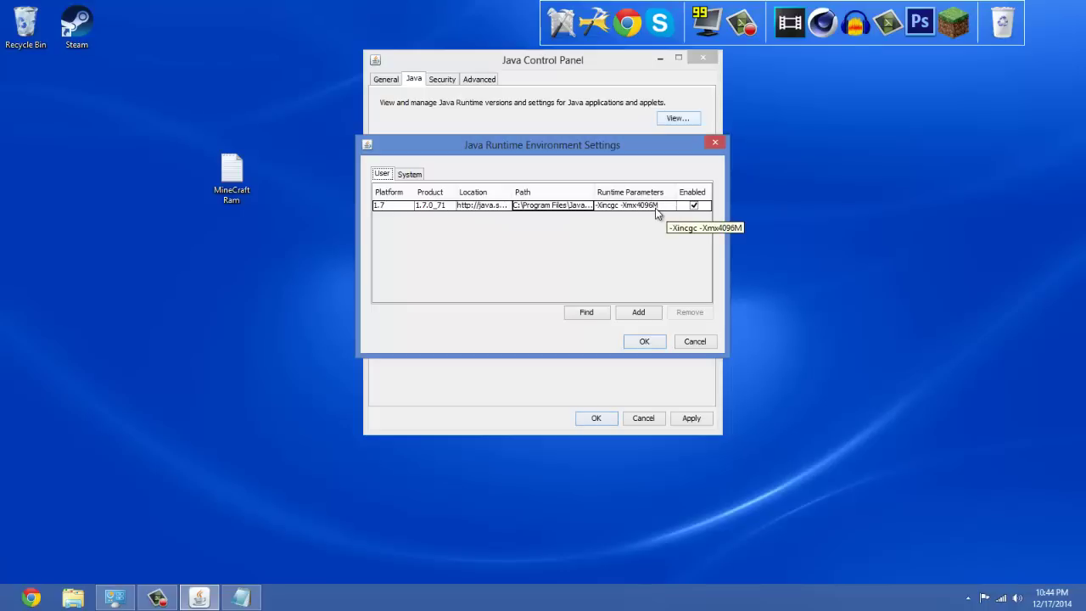
click(654, 343)
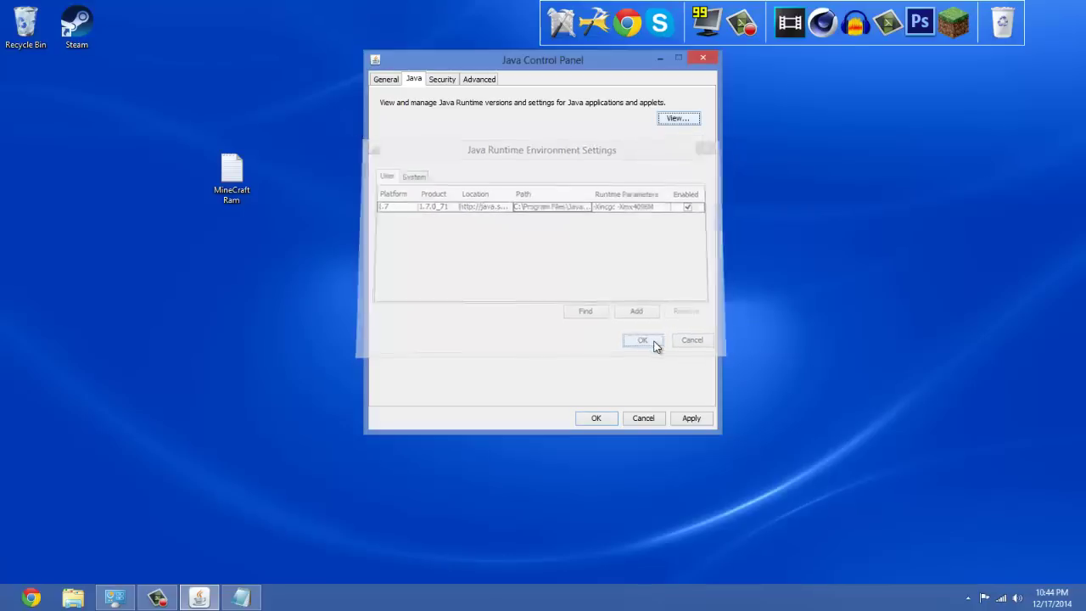
click(692, 418)
click(597, 418)
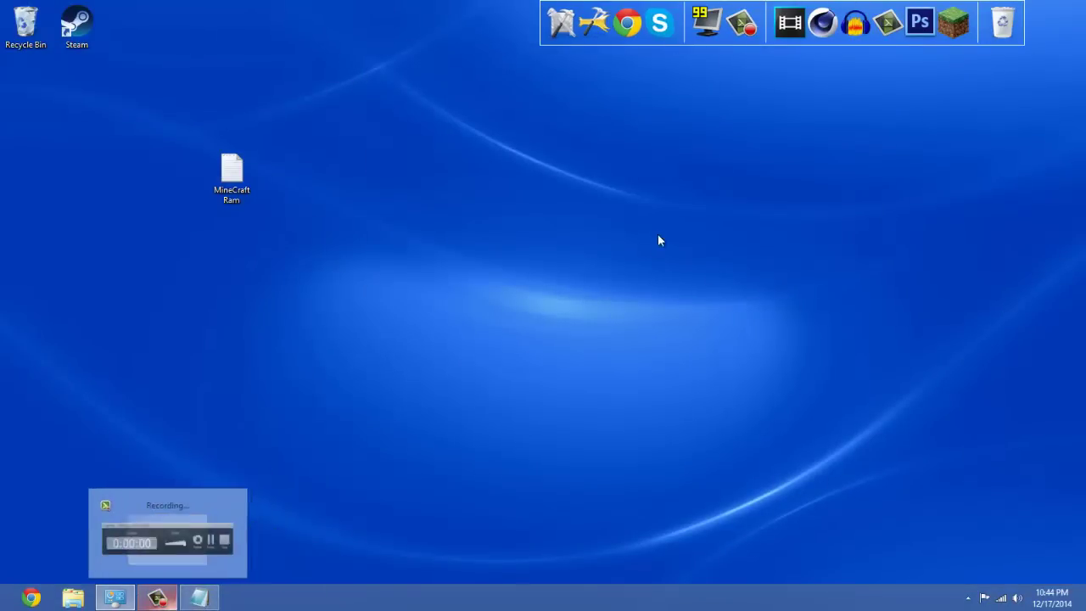
- Start the launcher, enable JVM Arguments on the OptiFine profile, change -Xmx1G to -Xmx3G, and save
click(960, 35)
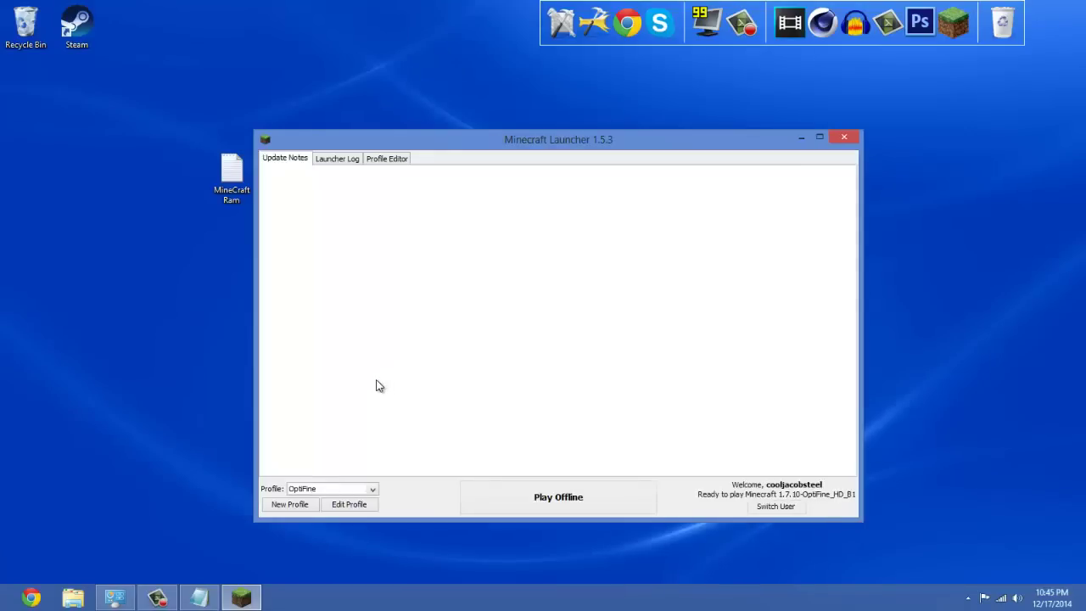
click(350, 504)
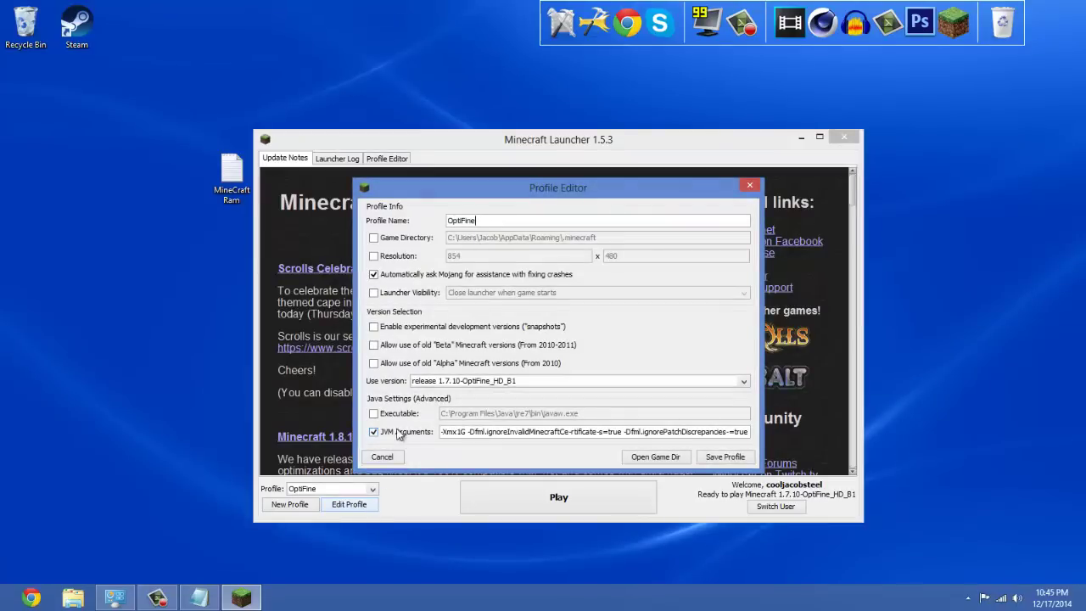
click(379, 433)
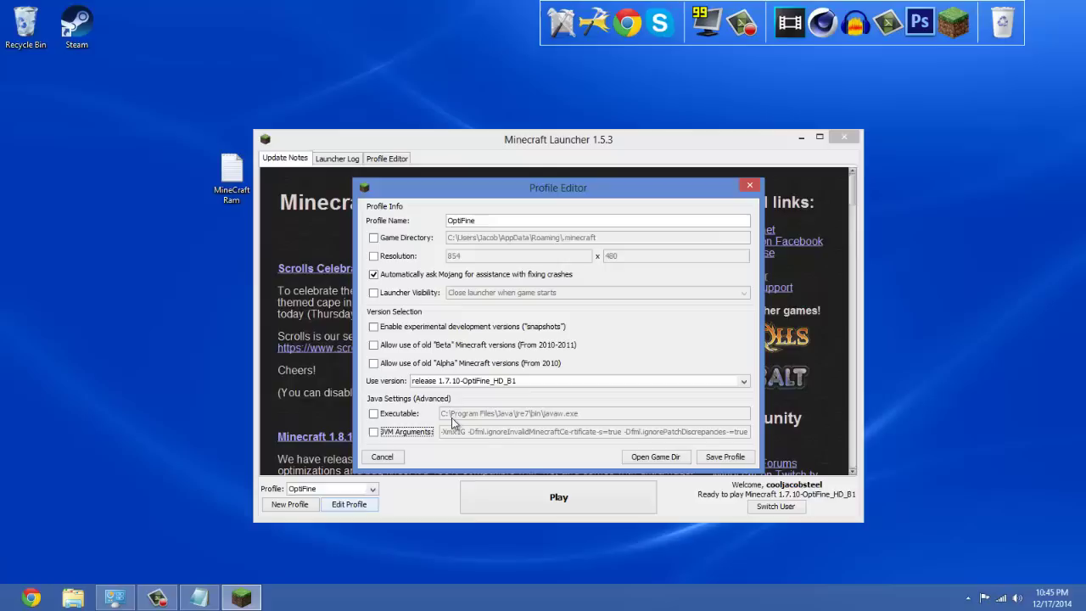
click(374, 433)
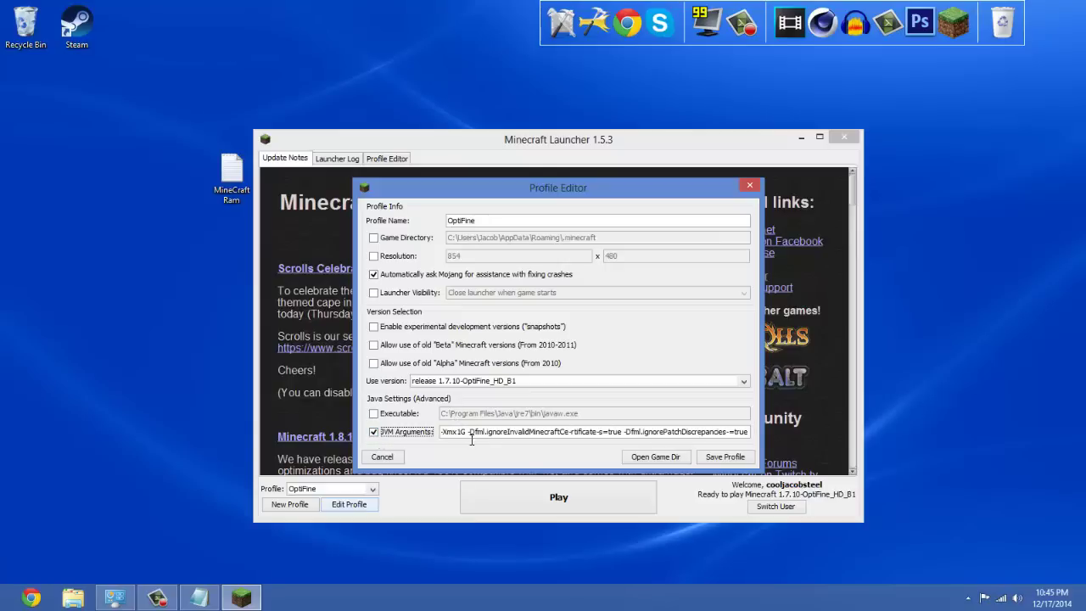
click(748, 431)
click(467, 432)
key(BackSpace)
text(3)
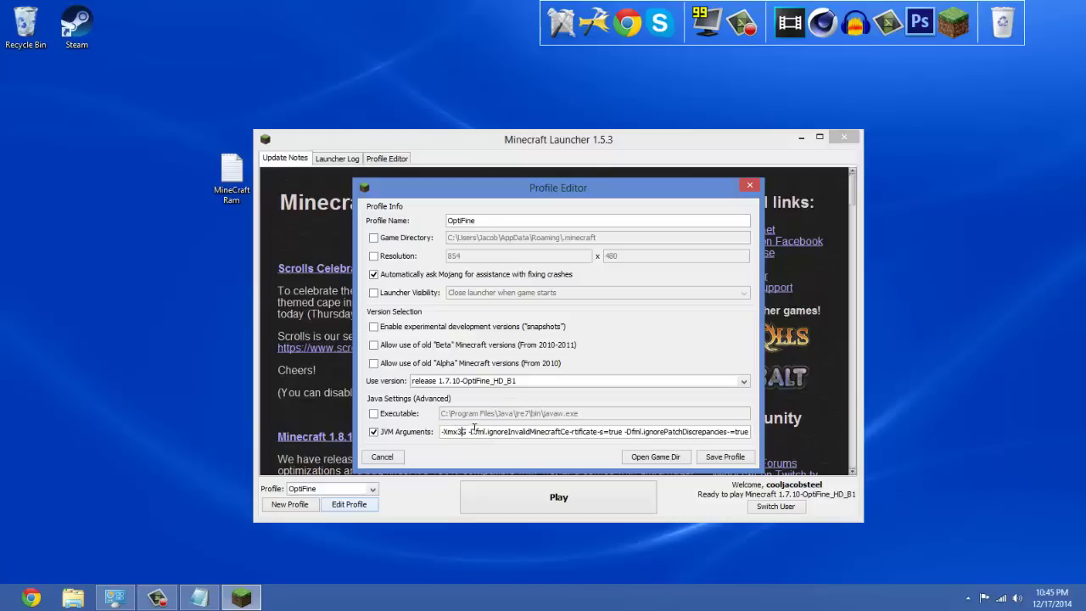
click(726, 458)
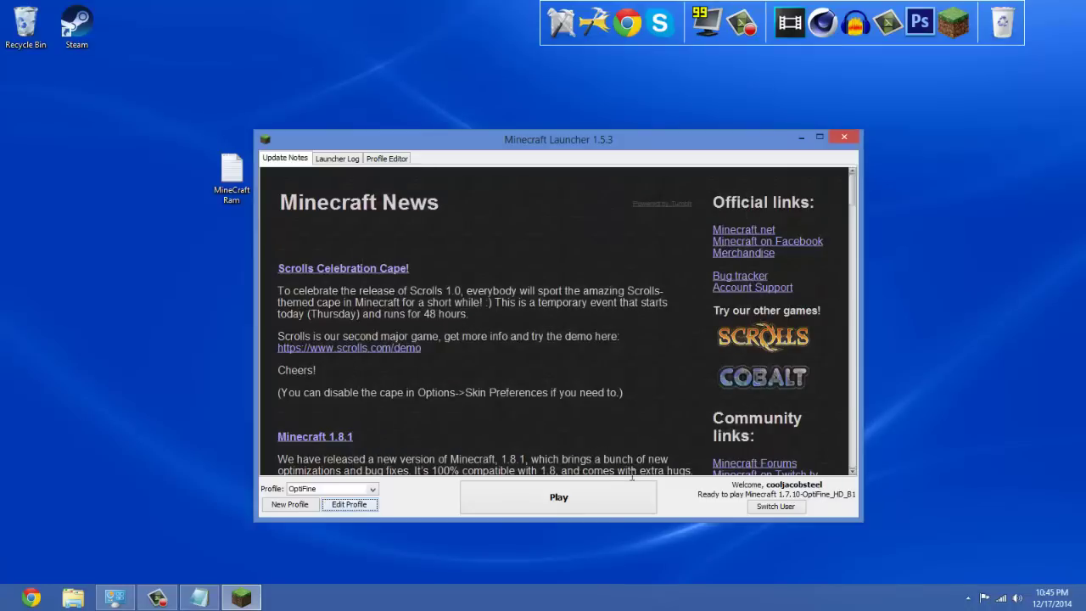
- Launch OptiFine, load New World, and check the F3 readout showing a 2731 MB memory ceiling
click(556, 498)
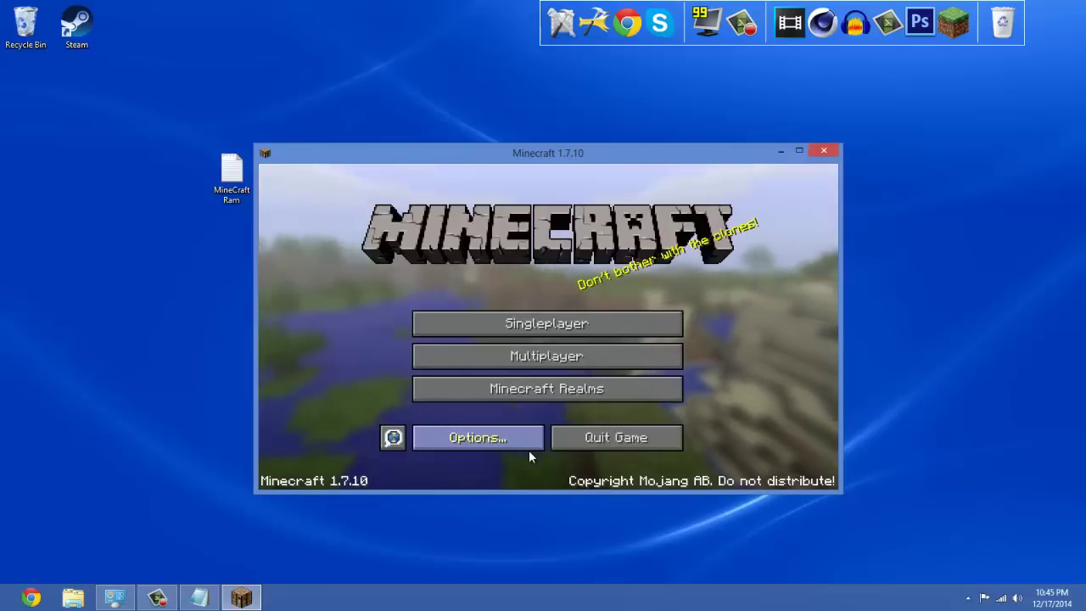
click(550, 318)
click(535, 285)
click(487, 432)
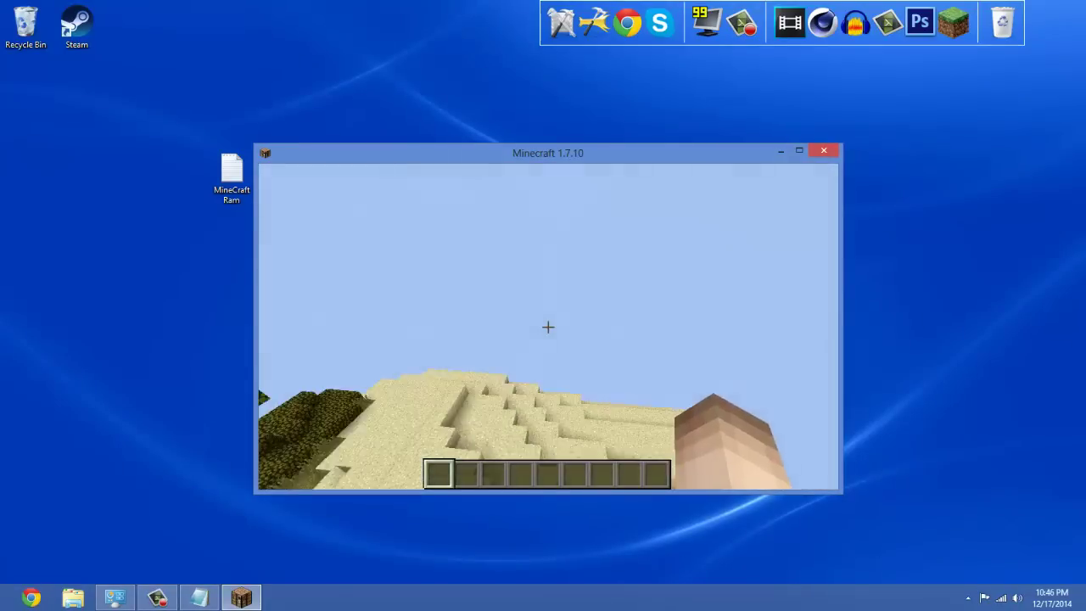
mouse_move(548, 326)
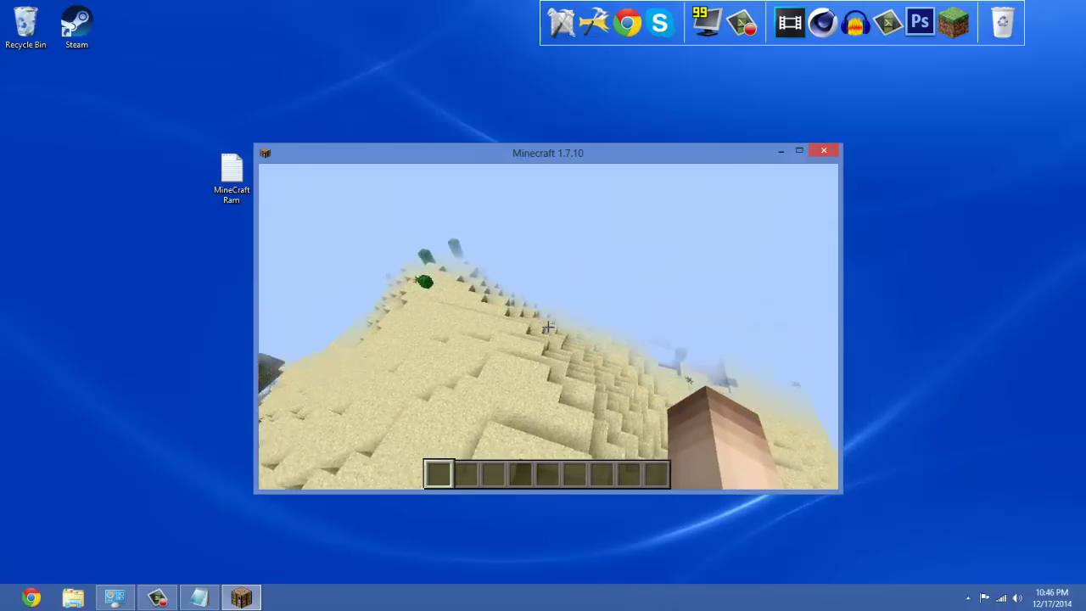
key(F3)
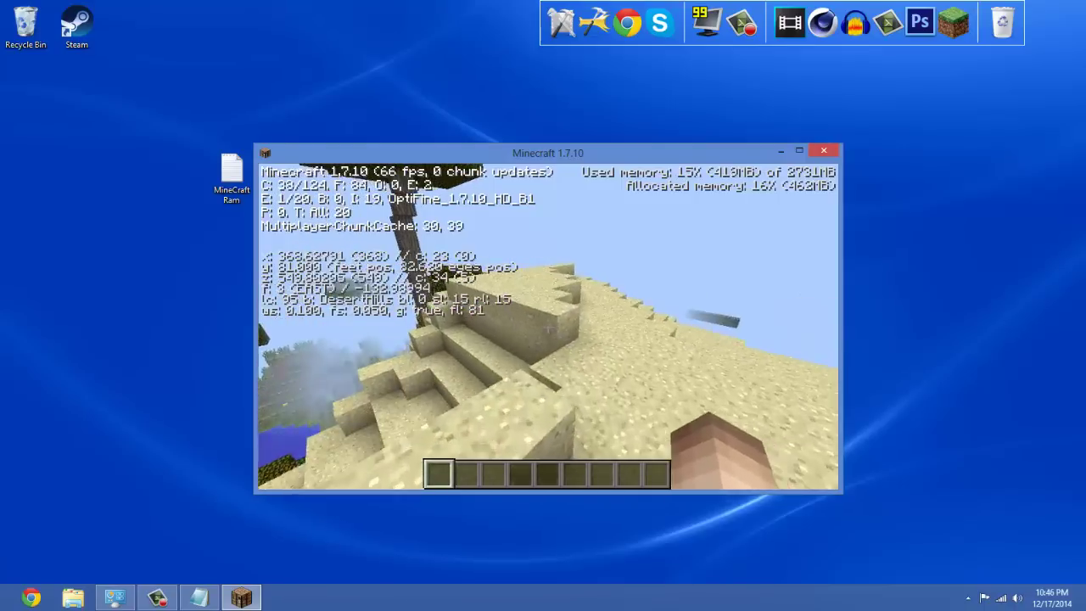
key(F3)
- Peek at video settings, recheck the F3 readout, then save and quit to title and exit Minecraft
key(Escape)
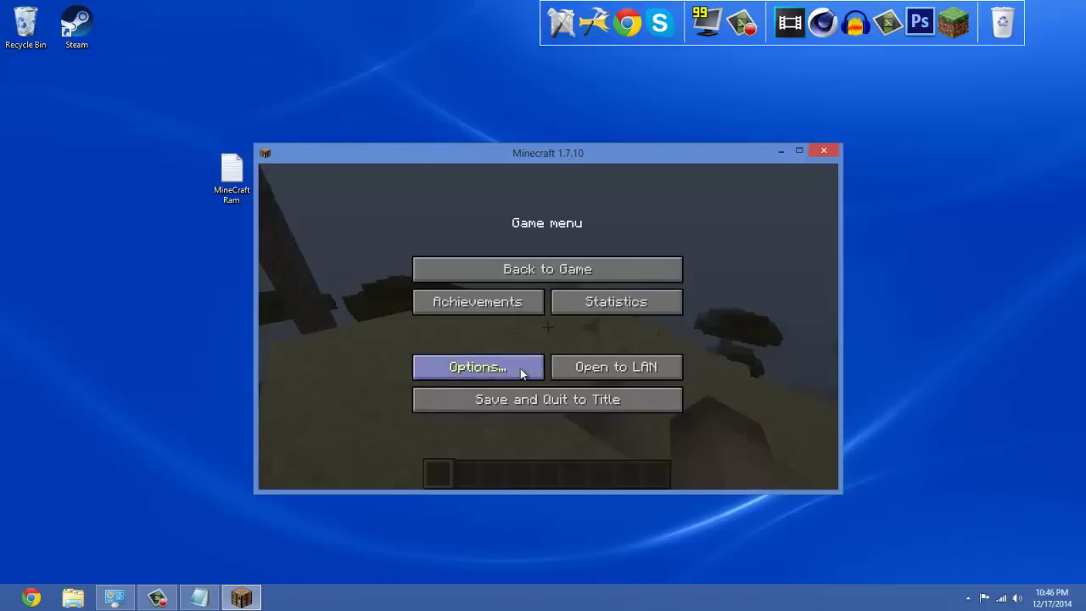
click(520, 367)
click(522, 350)
key(Escape)
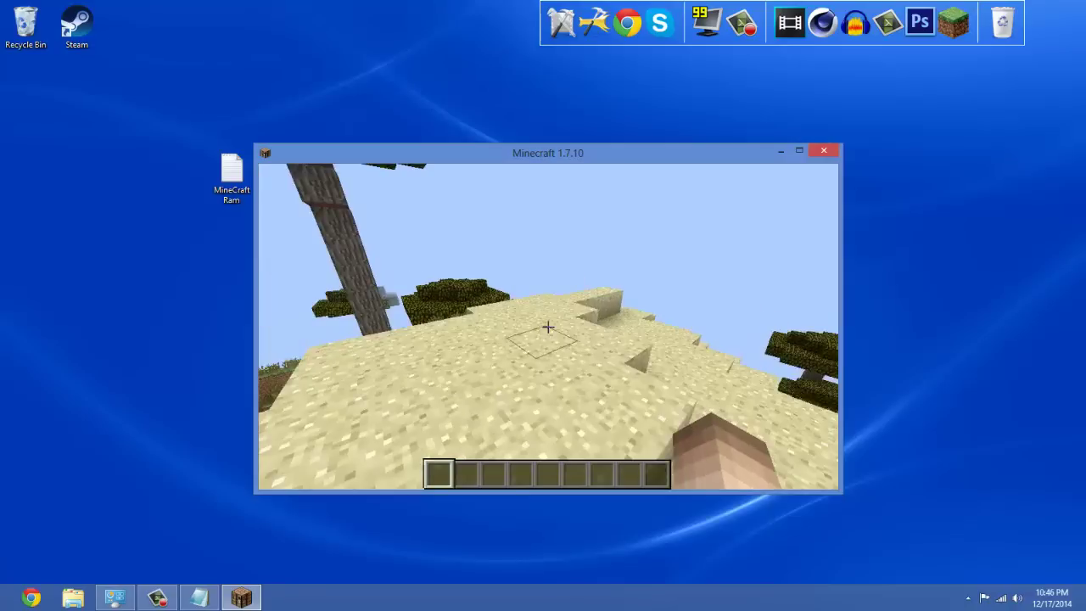
key(F3)
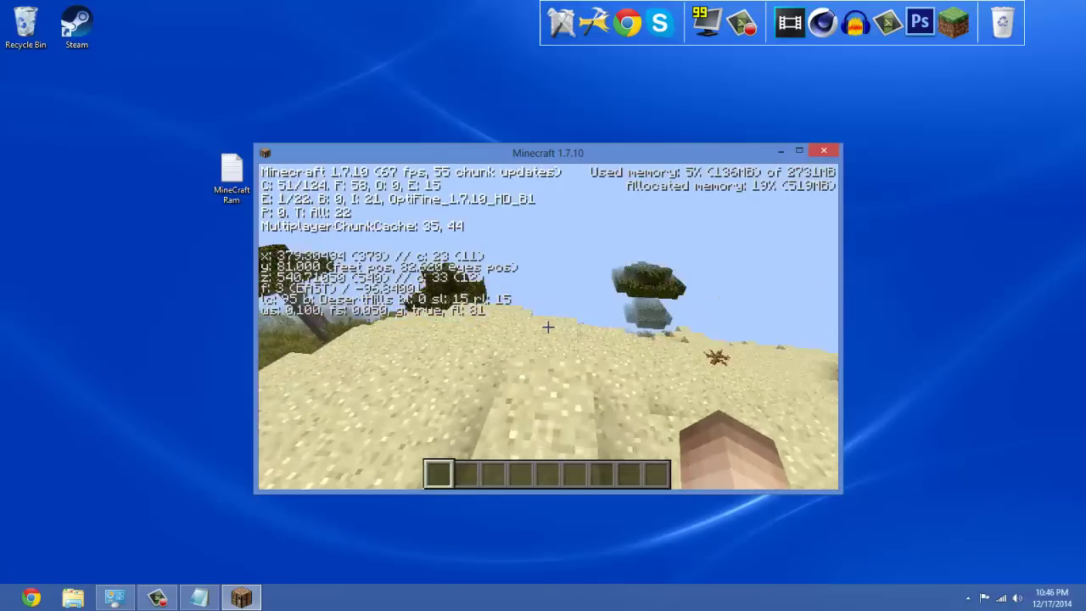
key(F3)
key(Escape)
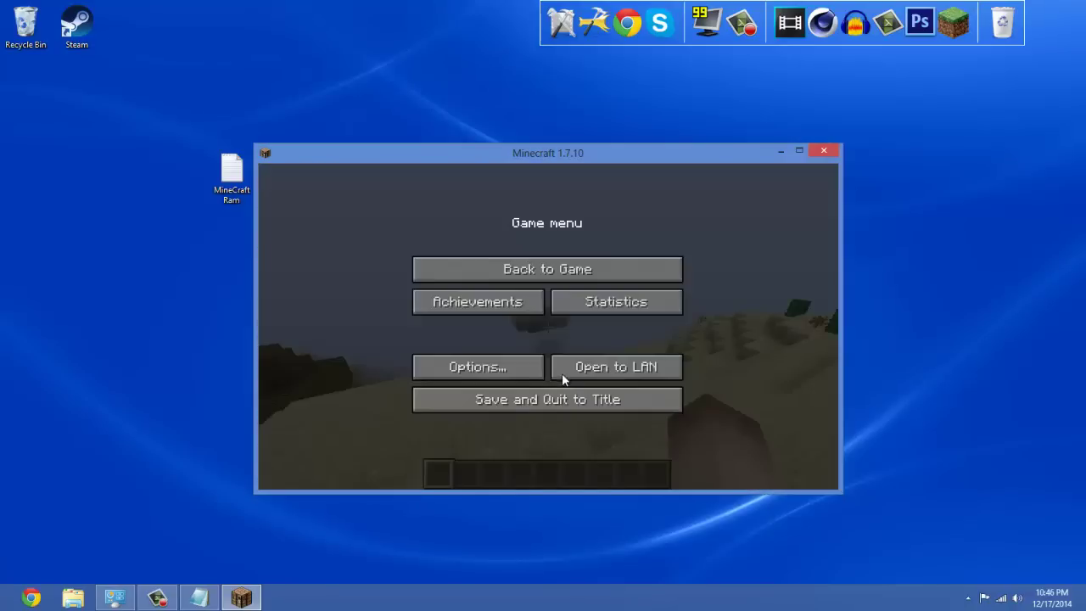
click(571, 395)
click(638, 438)
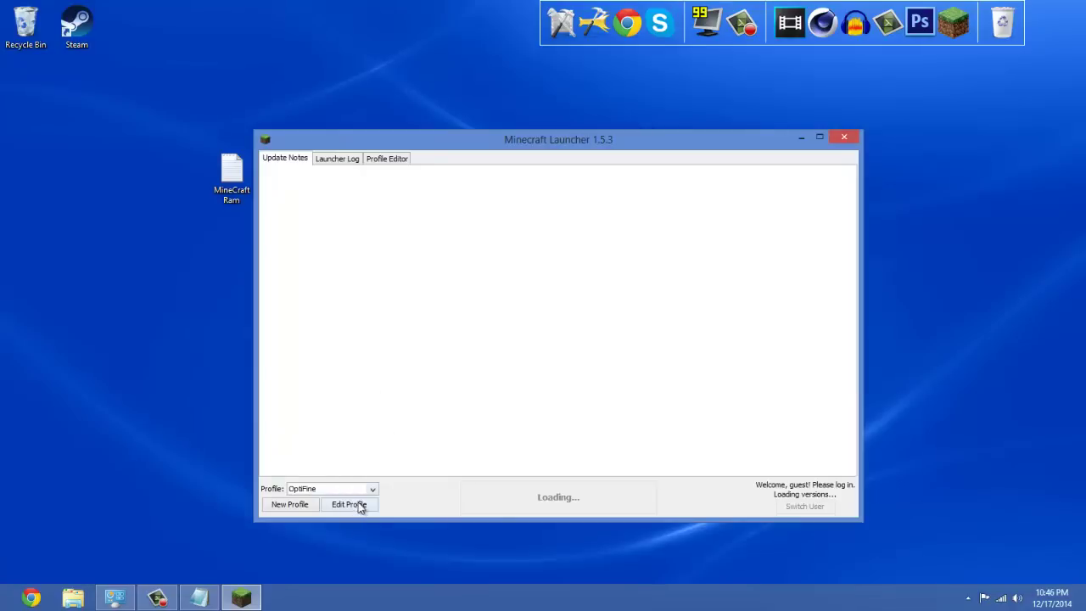
- Change the OptiFine profile's memory argument to -Xmx6G, save it, and launch Minecraft
click(352, 505)
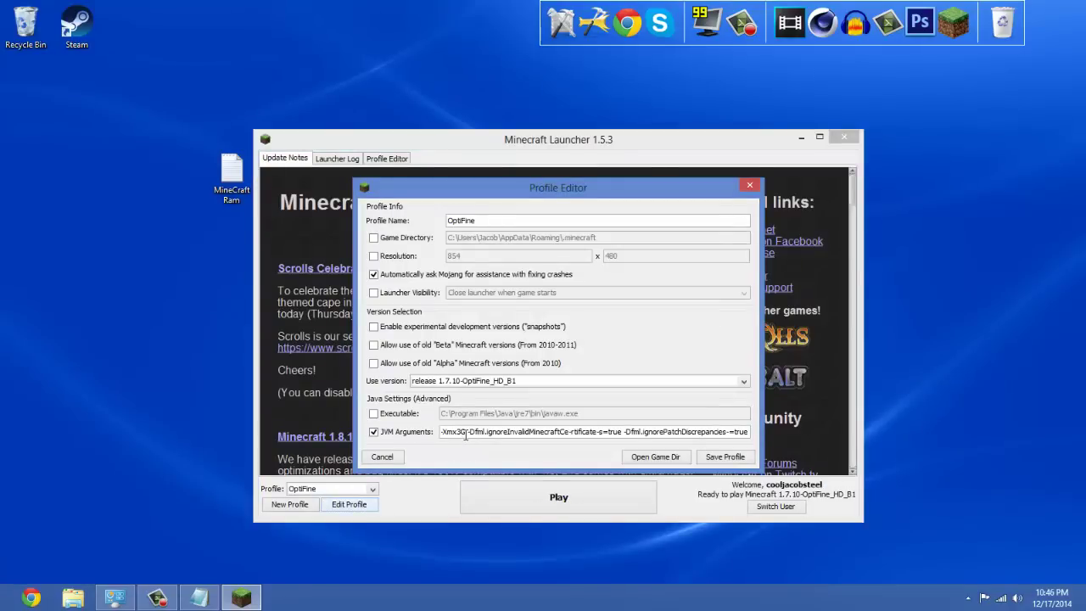
drag(465, 436, 454, 430)
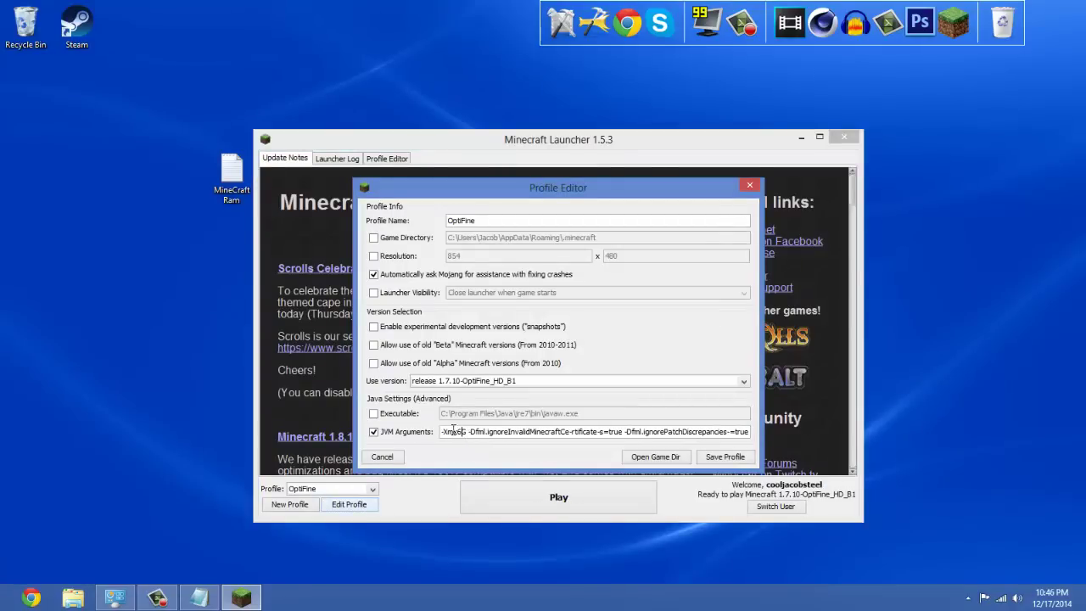
click(731, 460)
click(574, 500)
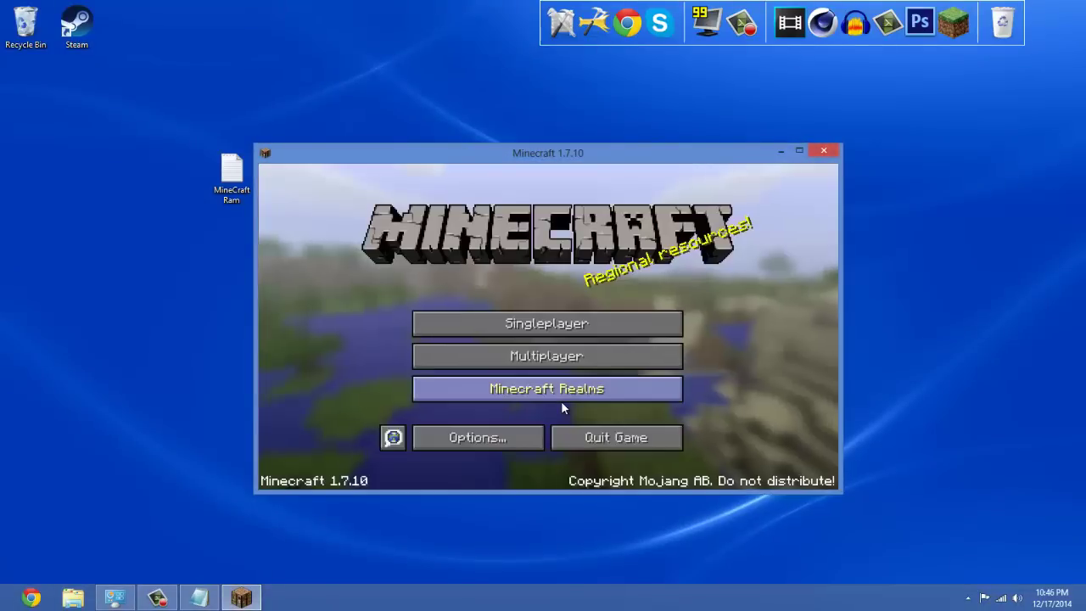
- Load New World and view the F3 readout showing a 5461 MB memory ceiling while walking around
click(523, 312)
click(514, 293)
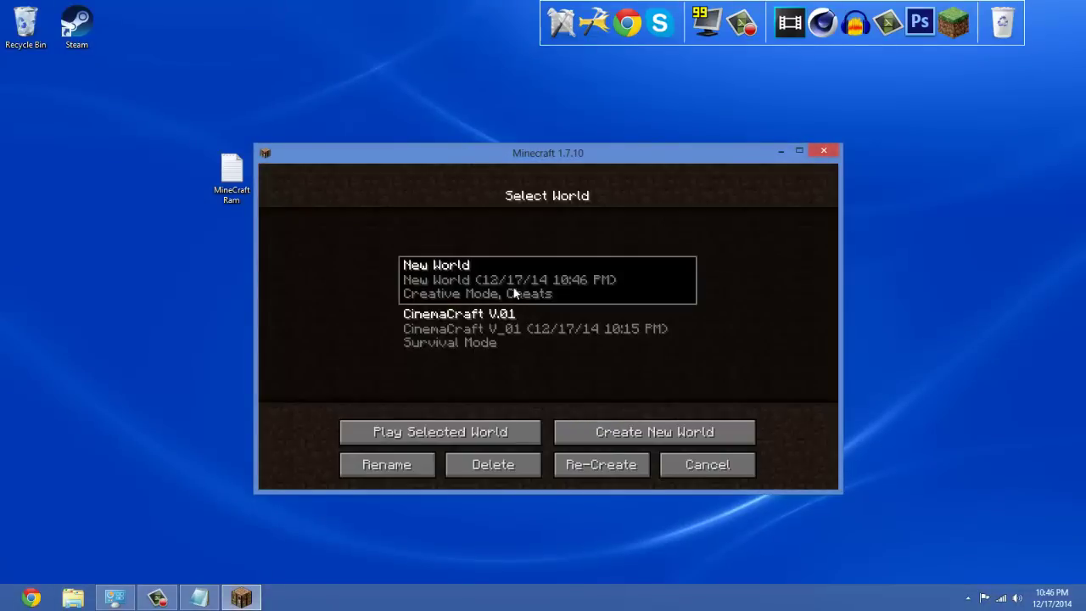
click(512, 434)
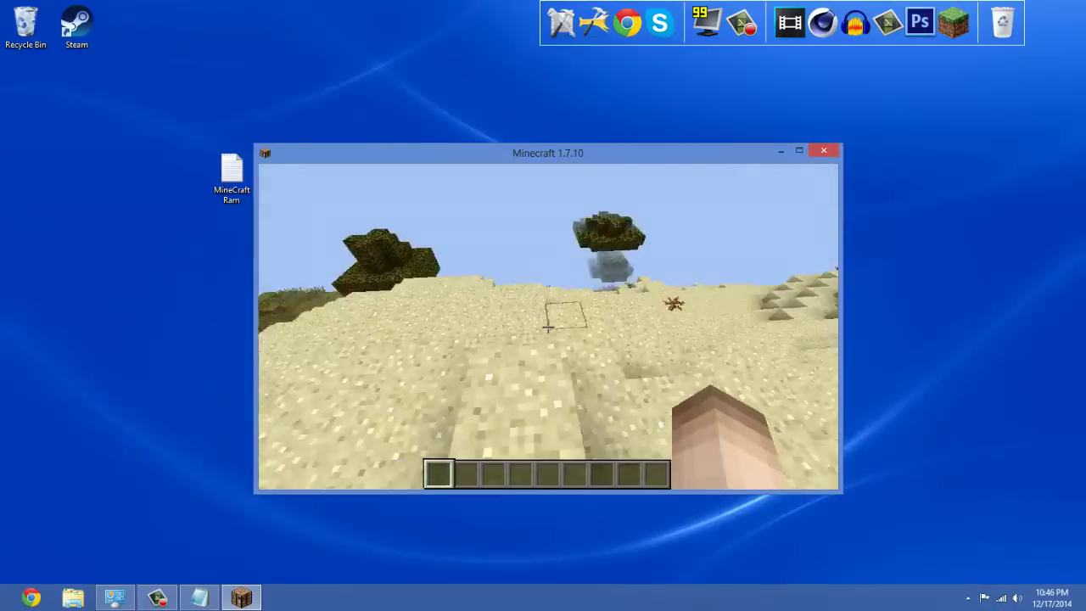
key(F3)
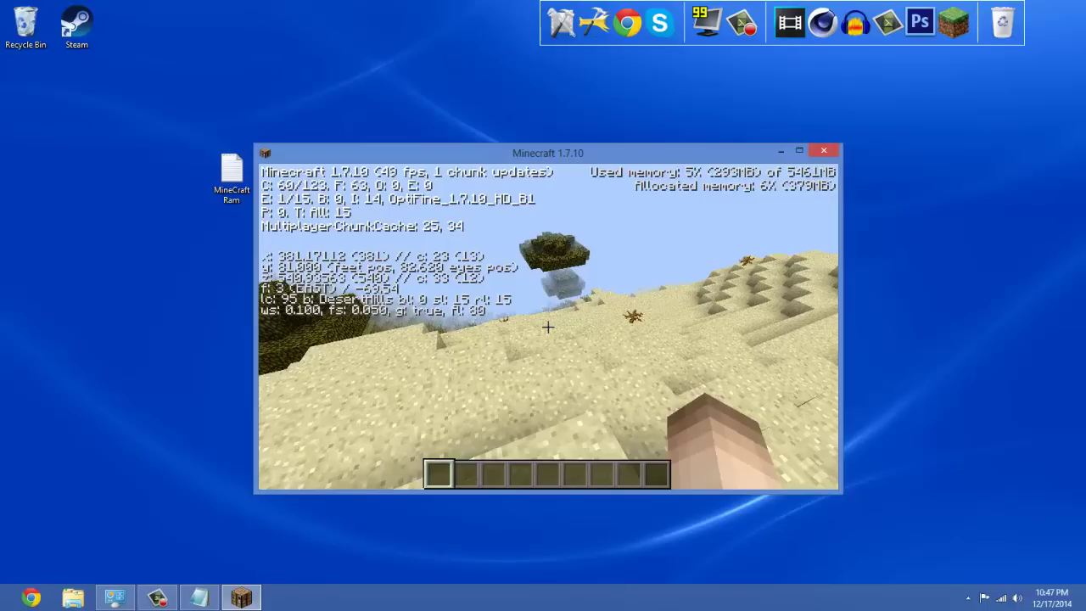
key(w)
key(w)
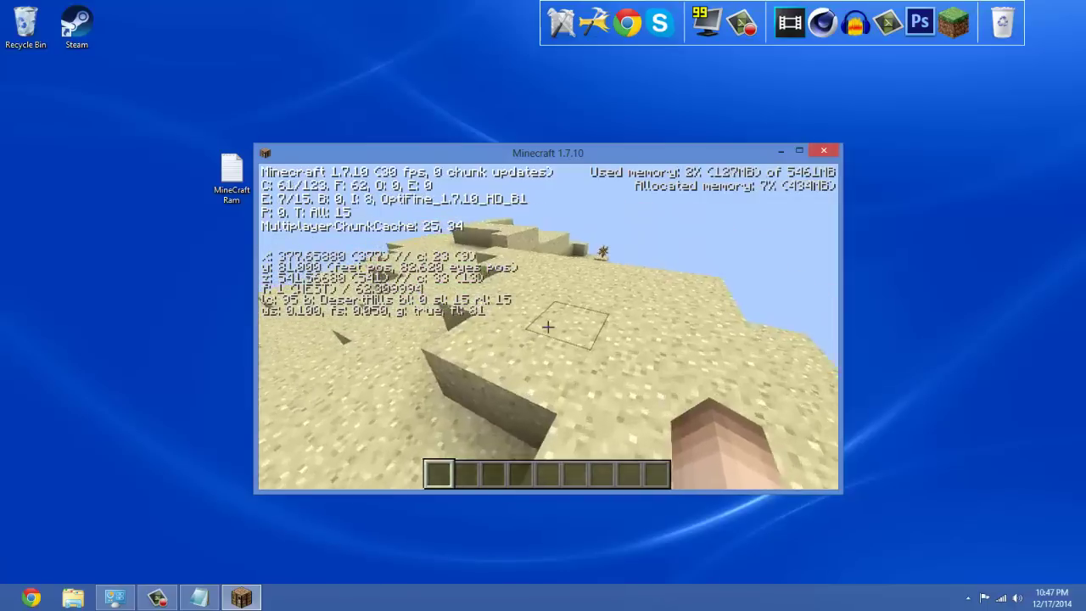
key(w)
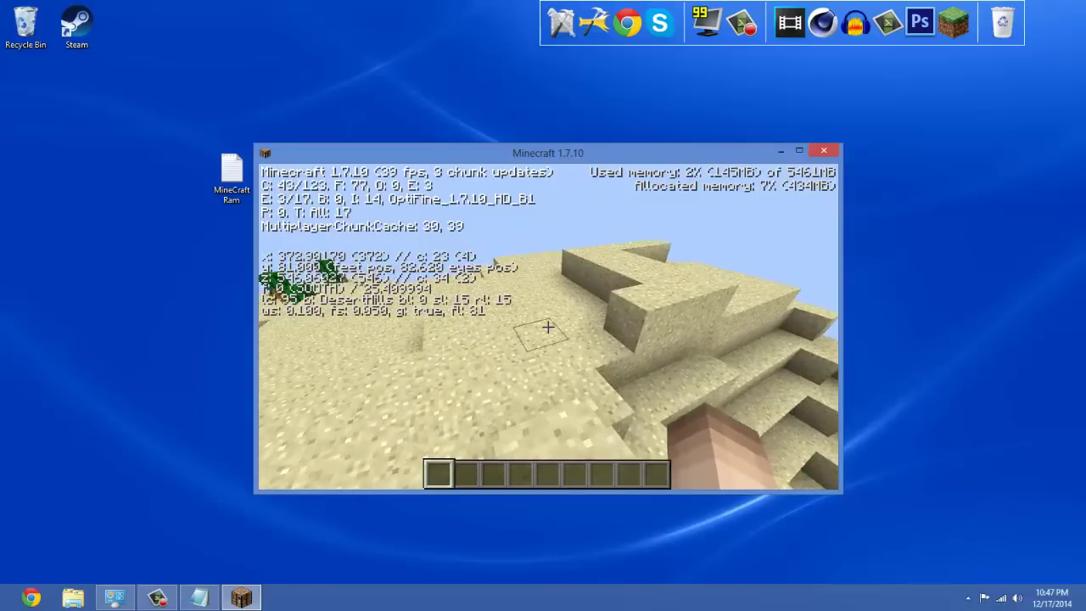
key(w)
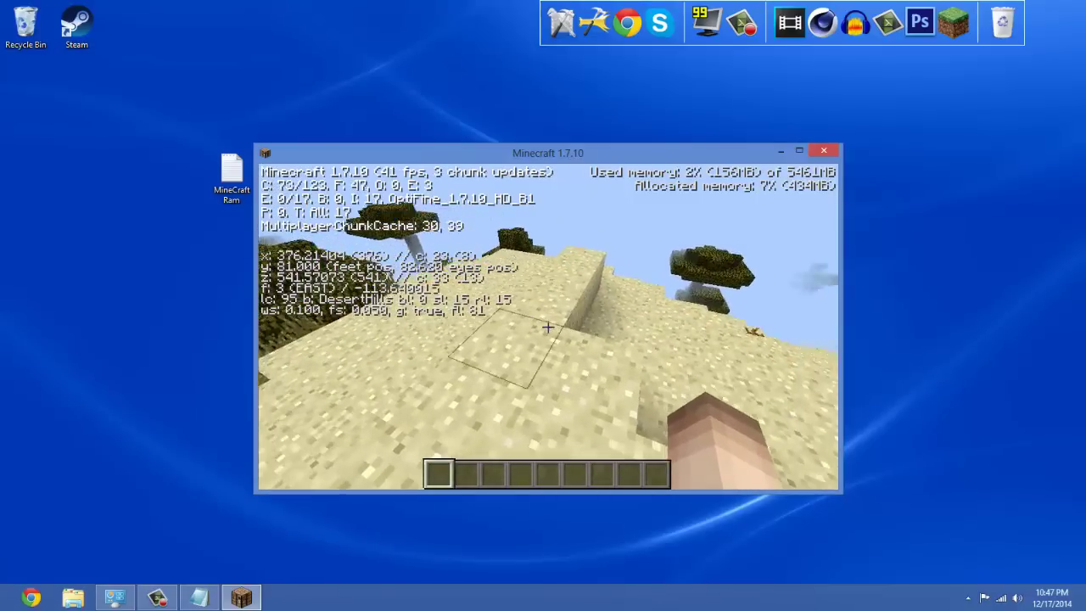
- Walk a bit further east, then save and quit to title and exit Minecraft
key(Escape)
key(Escape)
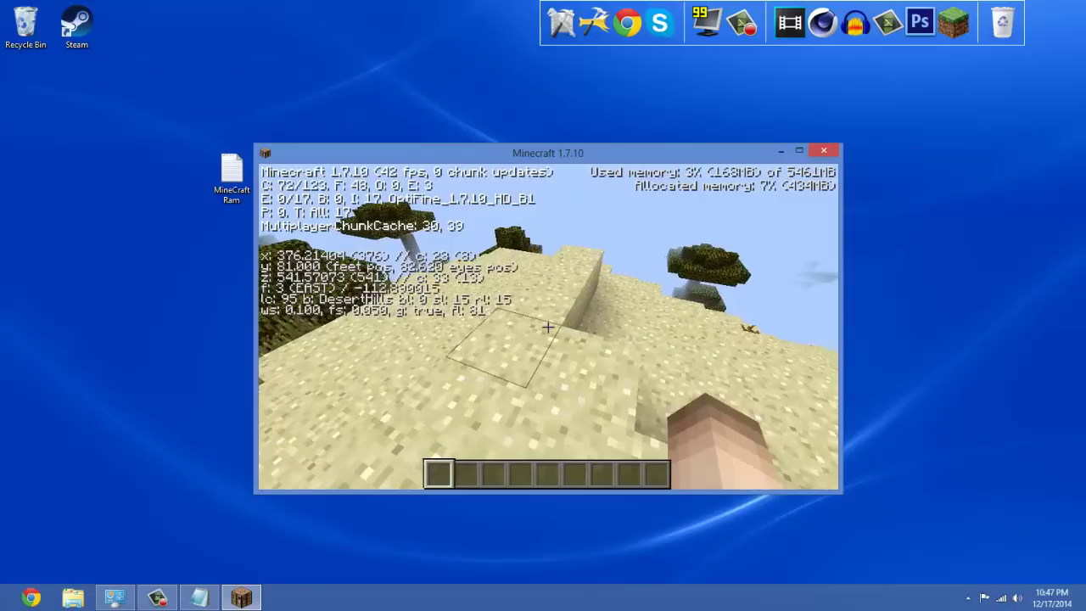
key(w)
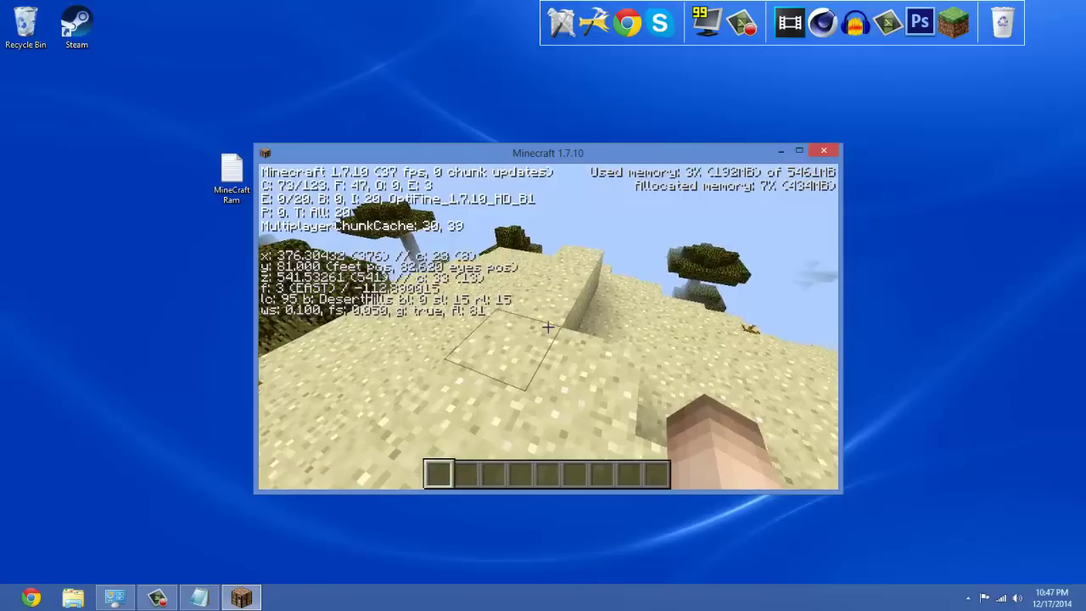
key(w)
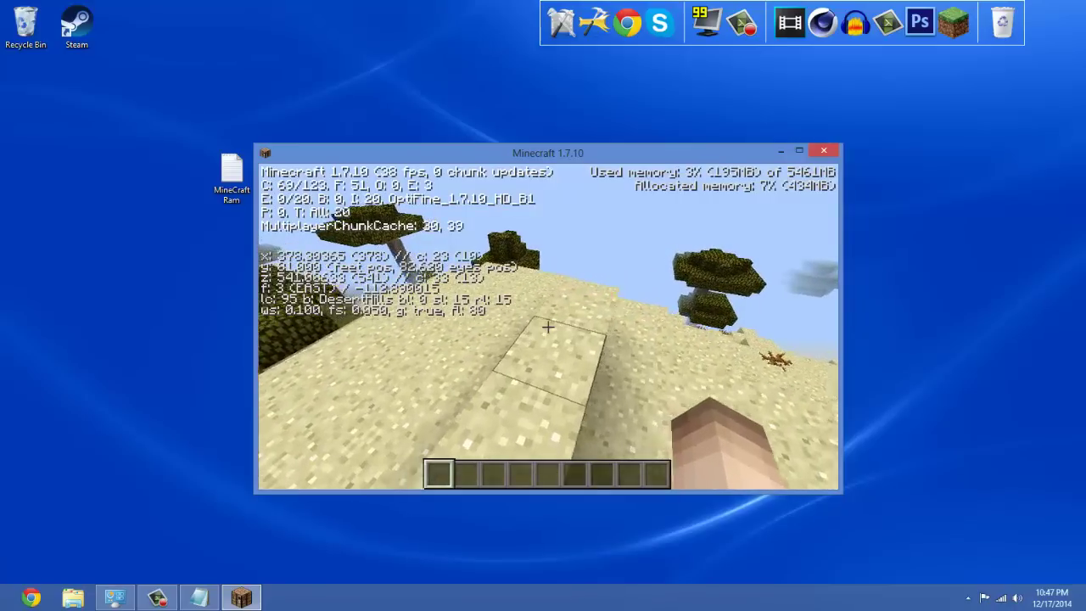
key(Escape)
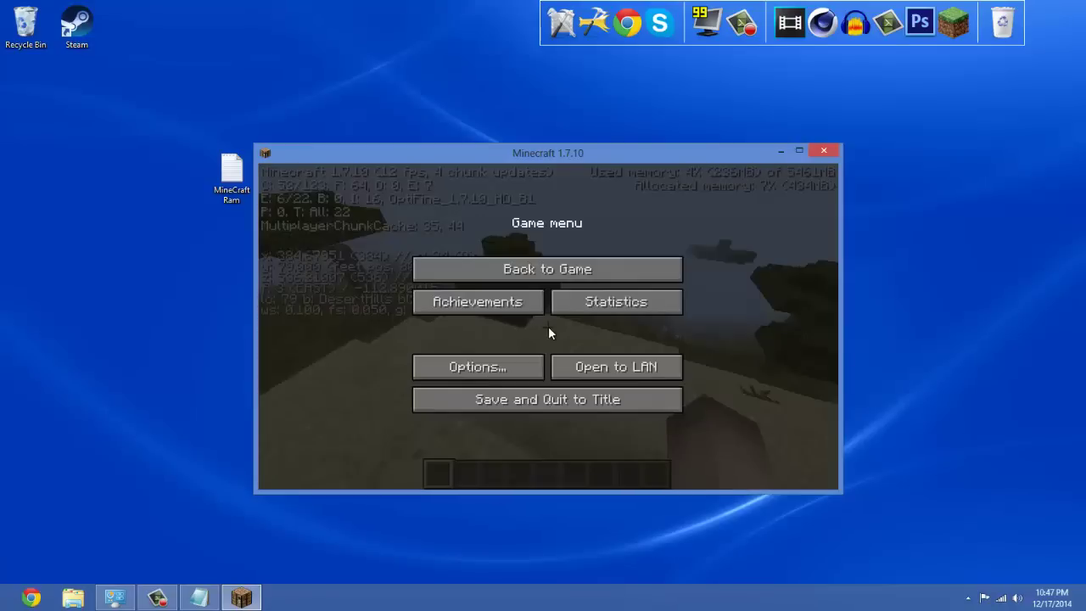
click(547, 397)
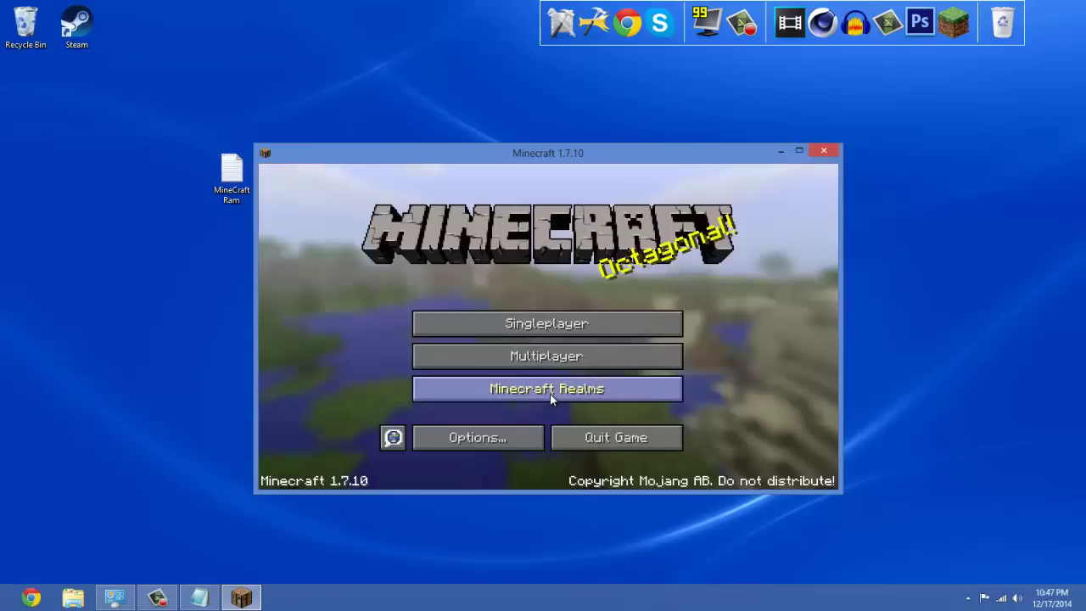
click(592, 436)
- Reopen the launcher, change the OptiFine profile to -Xmx5G, save, and launch the game
click(950, 30)
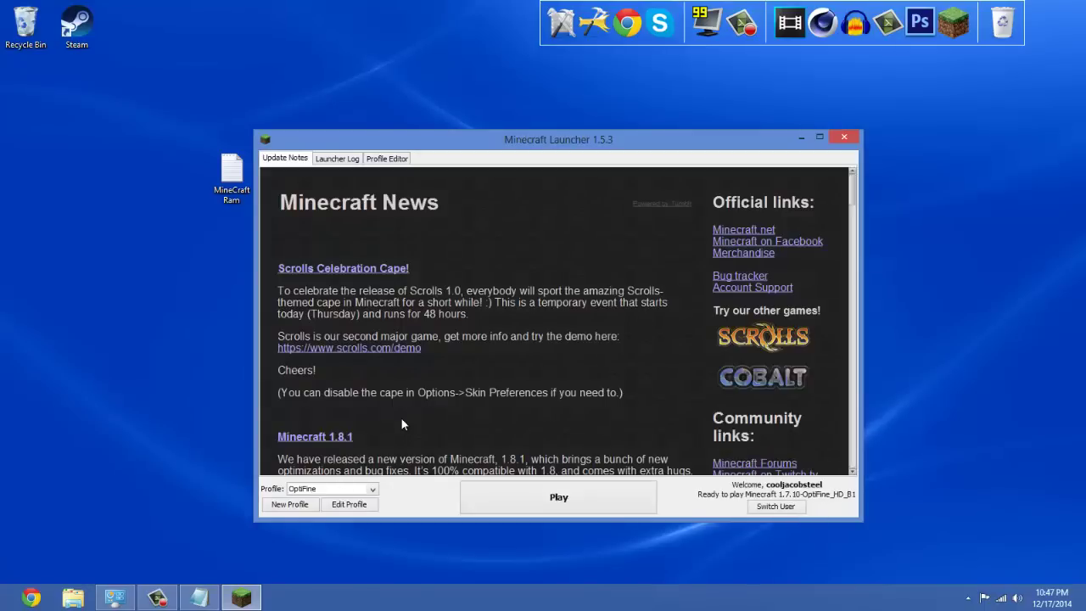
click(368, 505)
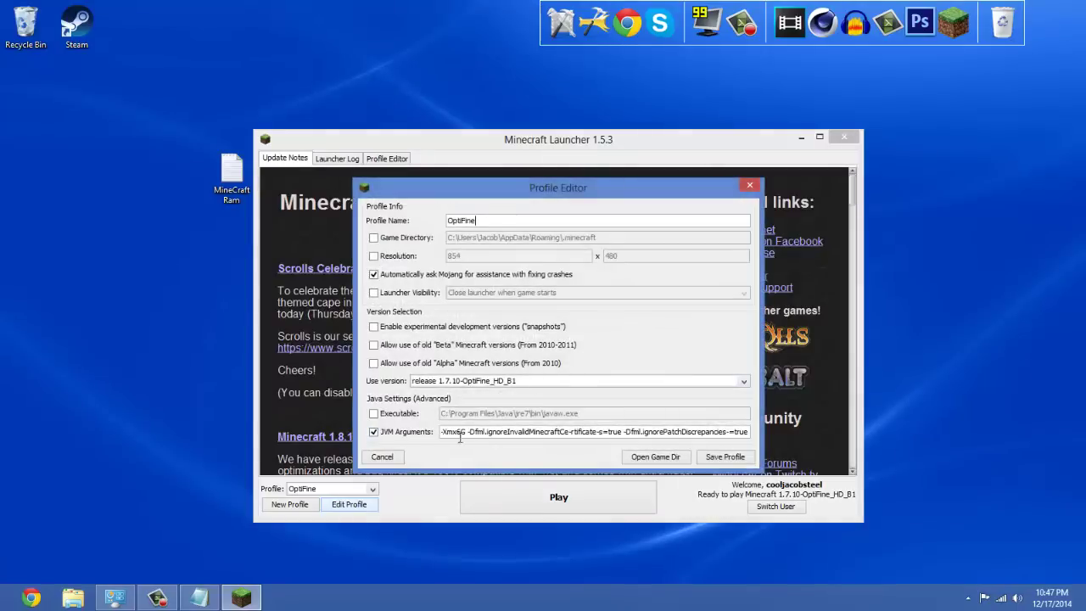
click(486, 431)
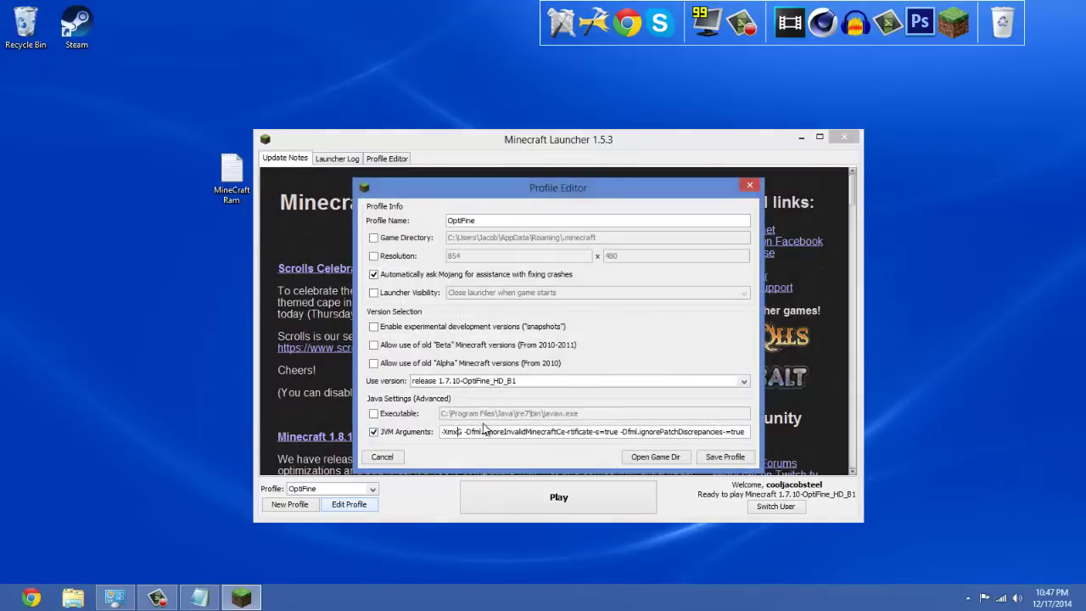
text(5)
click(710, 459)
click(628, 494)
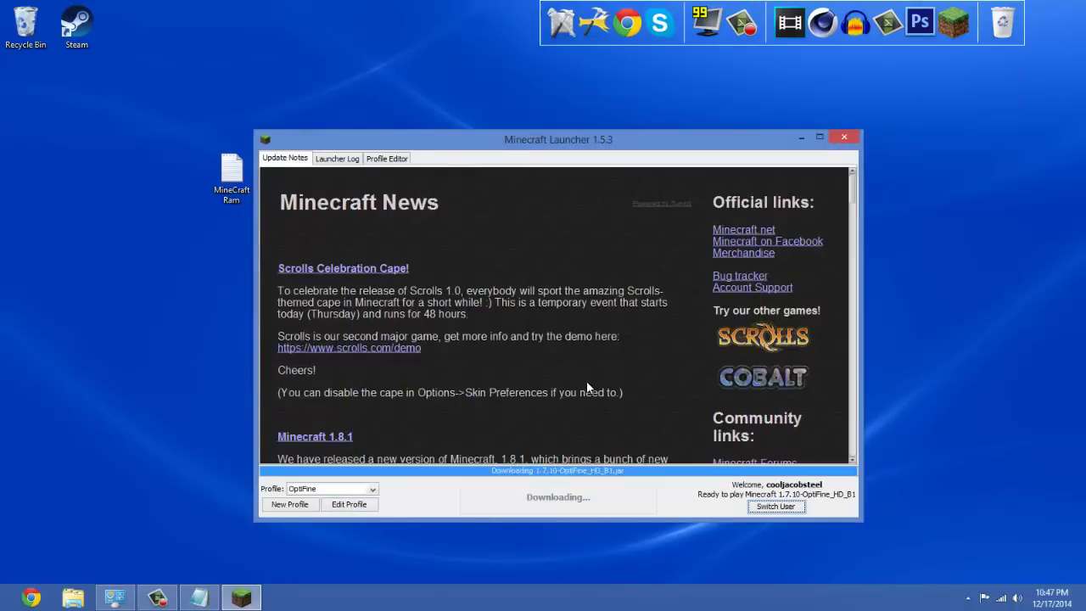